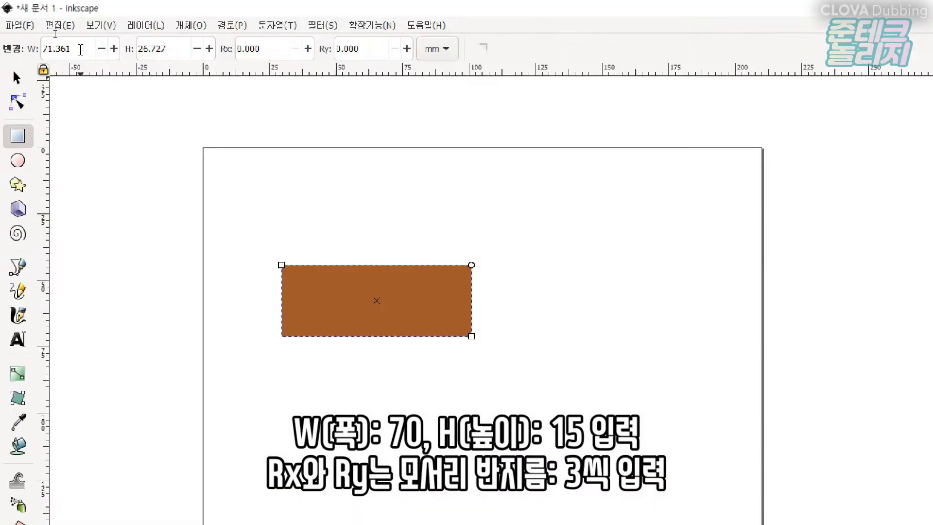
Set the selected rectangle to 70 mm wide and 15 mm high with corner radii Rx and Ry of 3.
click(55, 33)
text(70)
key(Tab)
text(15)
key(Tab)
text(3)
key(Tab)
text(3)
key(Return)
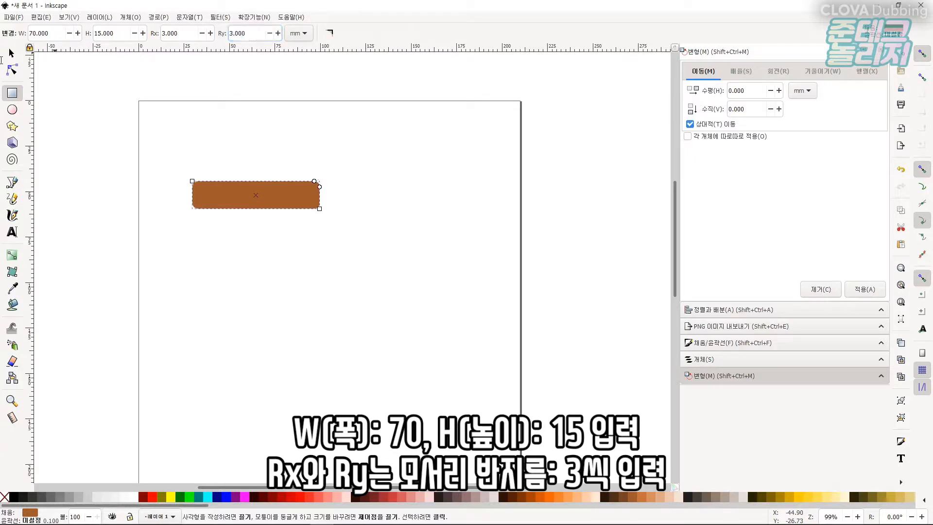
Copy the rounded rectangle, paste a duplicate and move it below the original.
click(12, 53)
click(240, 229)
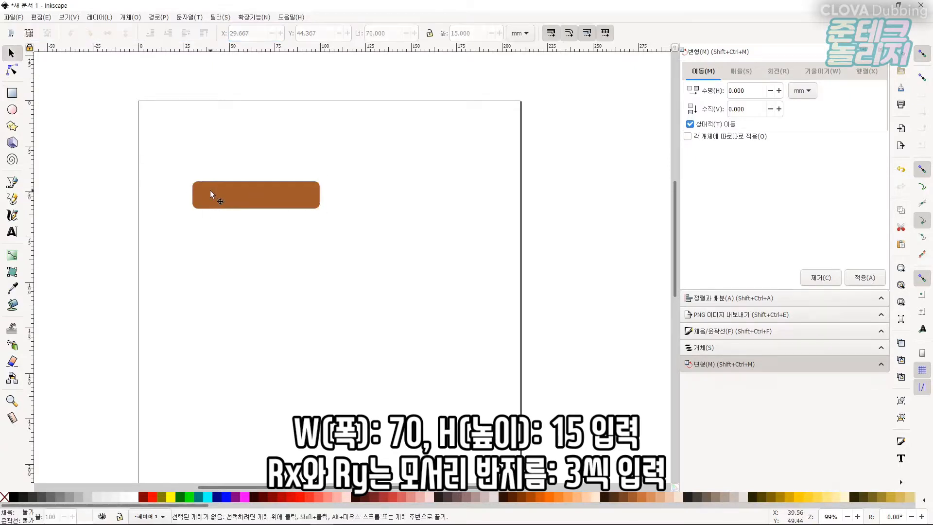
scroll(211, 190, up, 5)
scroll(252, 182, down, 1)
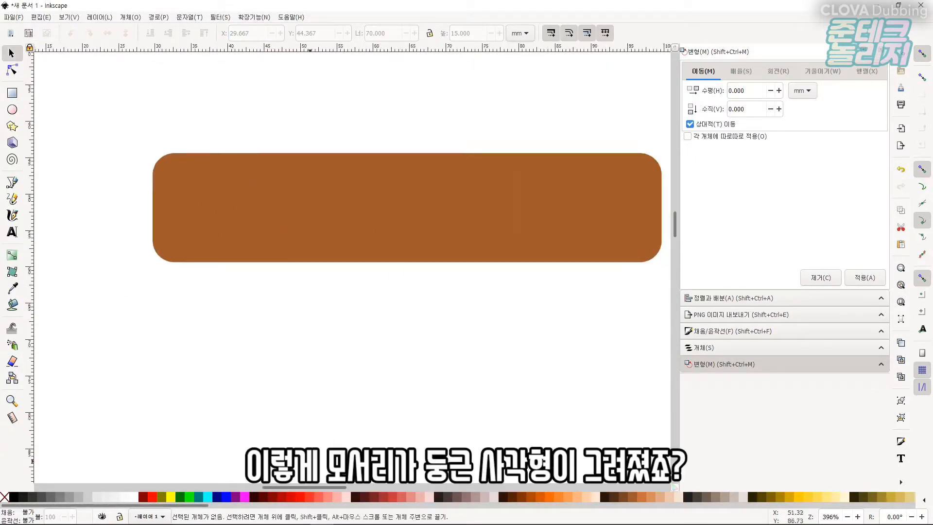
drag(296, 487, 303, 486)
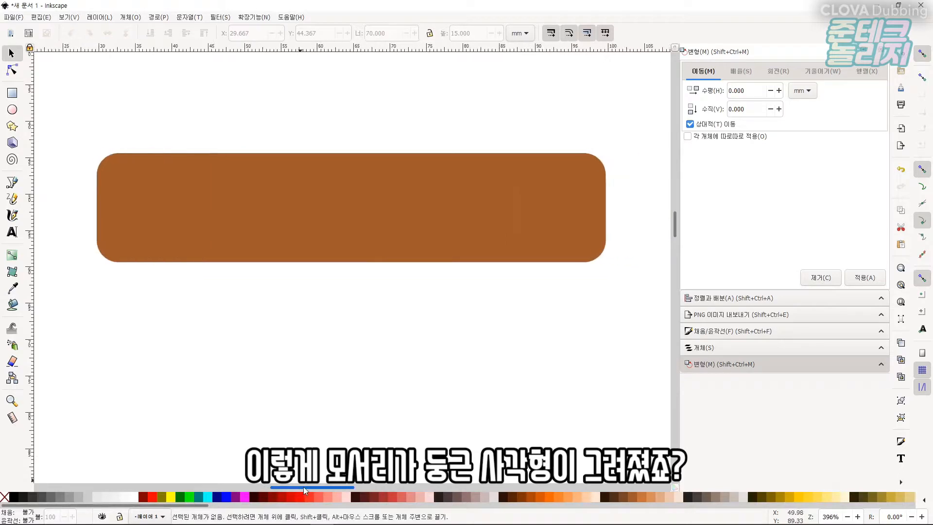
click(264, 196)
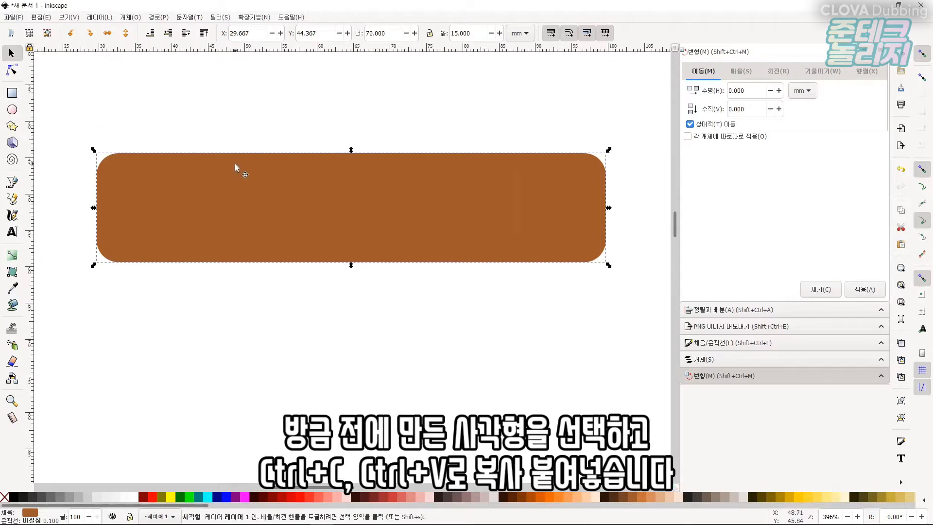
key(ctrl+c)
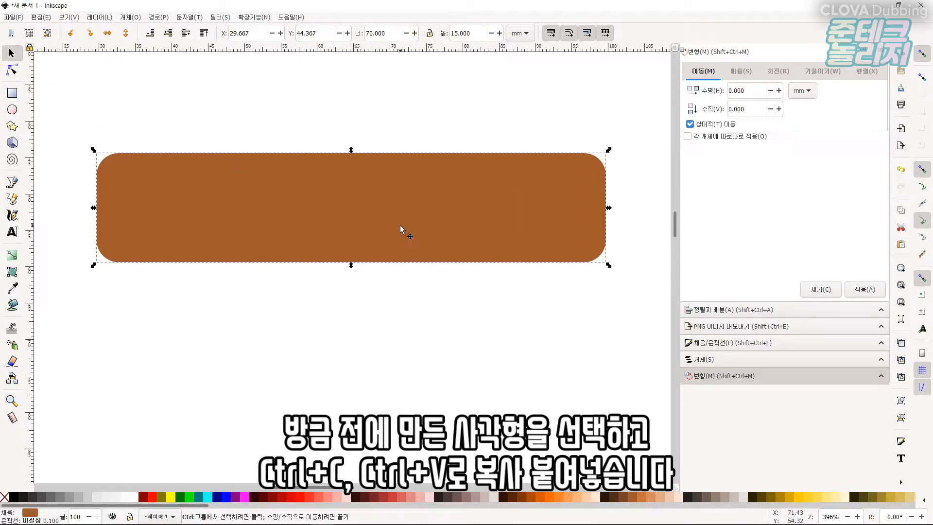
key(ctrl+v)
drag(403, 223, 358, 331)
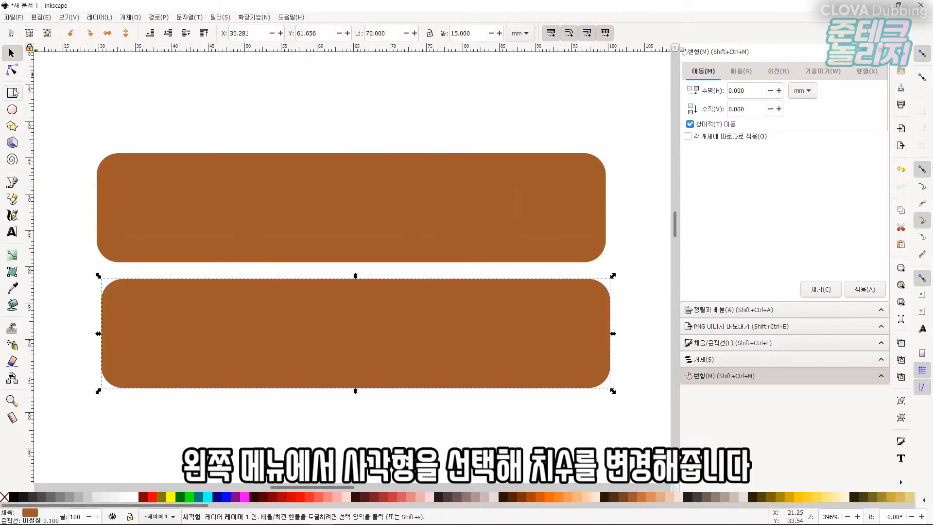
Shrink the duplicate's width and height by 3 mm each, to 67 by 12 mm.
click(12, 92)
click(56, 34)
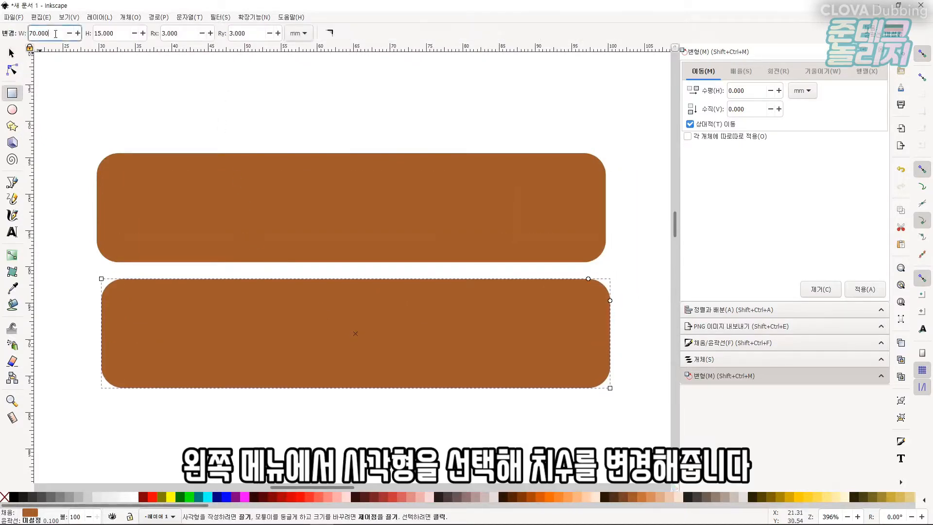
text(-3)
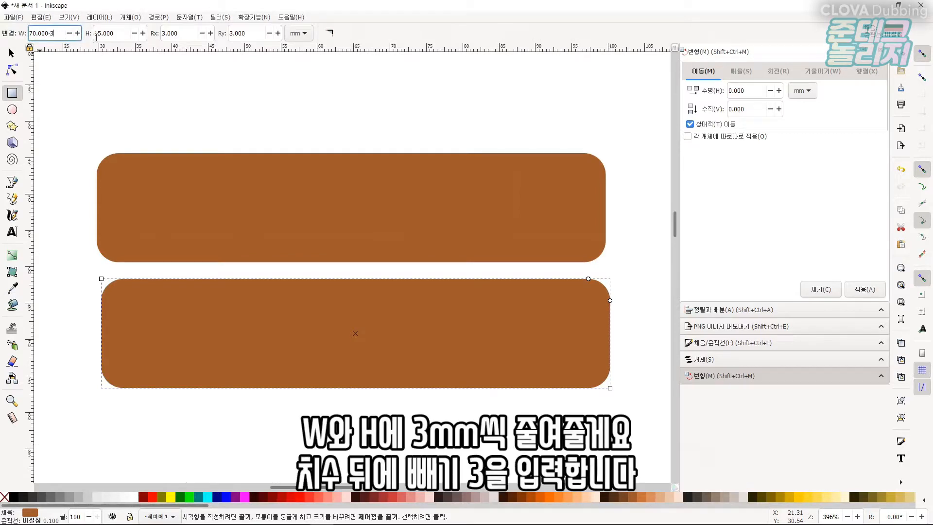
click(118, 32)
key(Tab)
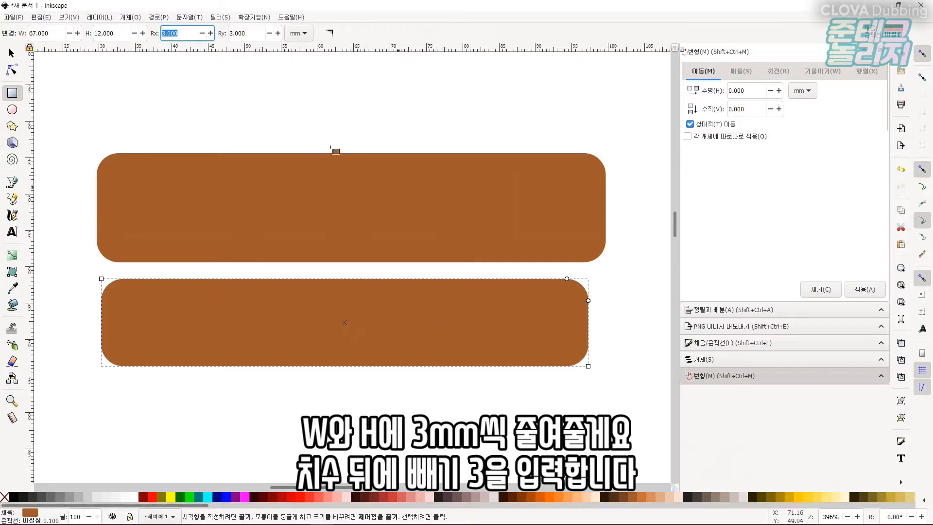
Recolour the lower rectangle with the dark red #C83737 swatch.
click(11, 55)
click(102, 95)
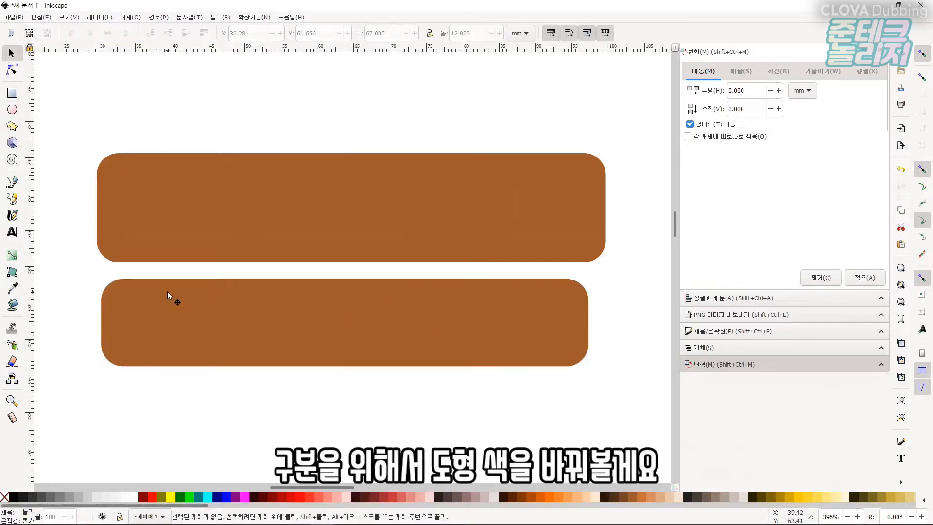
click(479, 346)
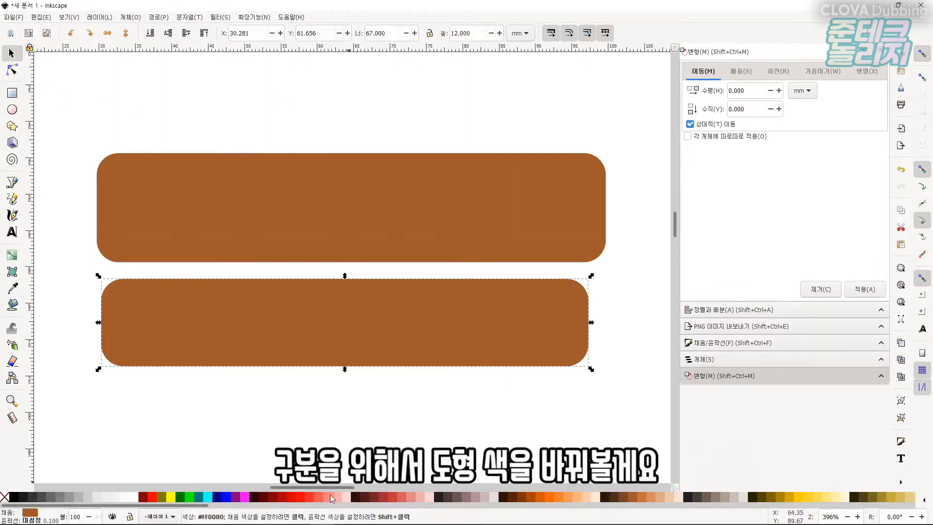
click(388, 497)
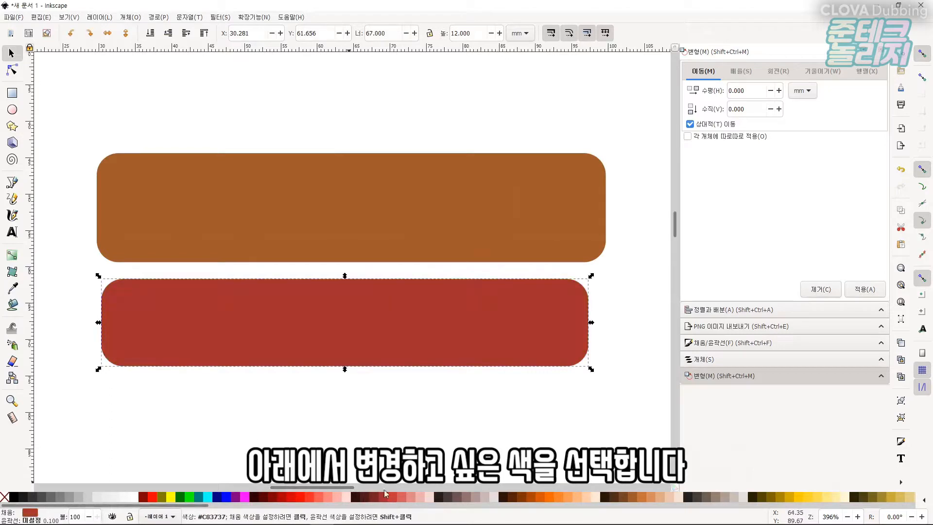
Select both rectangles and set their stroke paint to none.
click(397, 419)
click(396, 219)
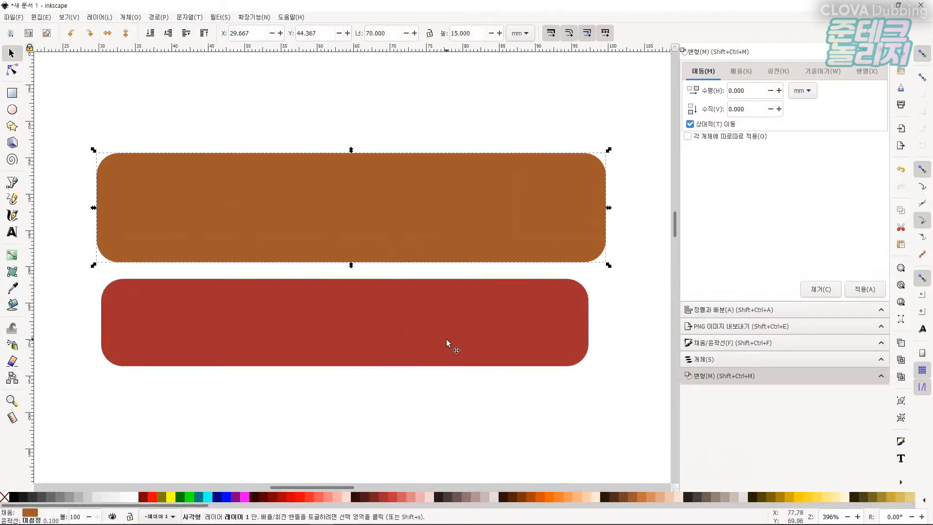
click(448, 337)
drag(662, 406, 95, 128)
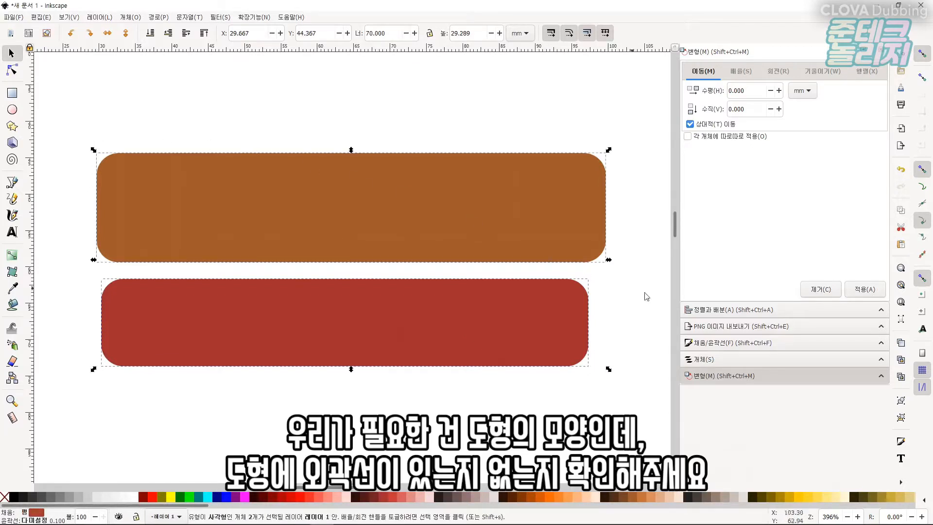
key(ctrl)
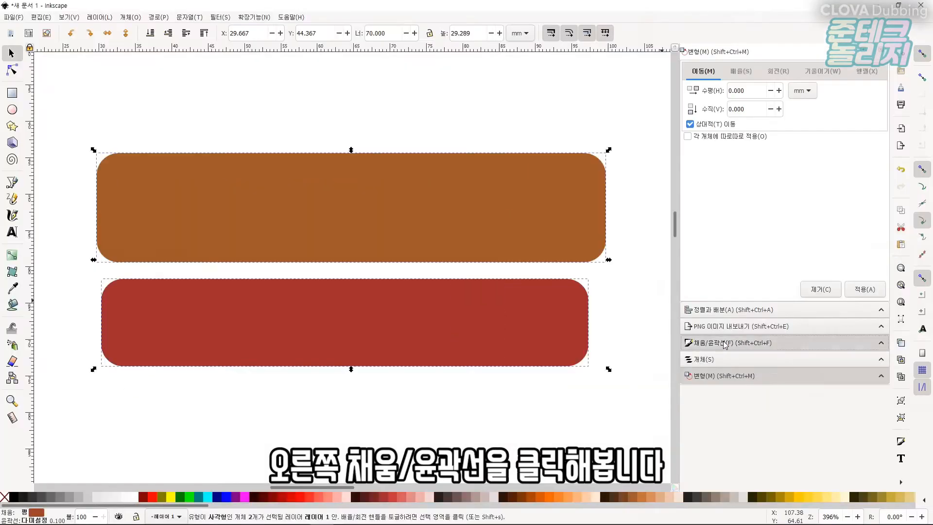
click(725, 345)
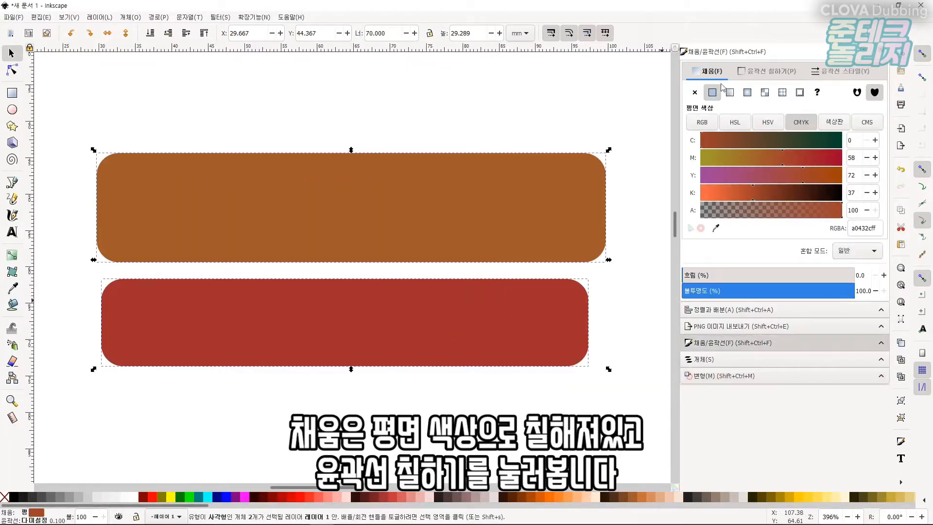
click(751, 74)
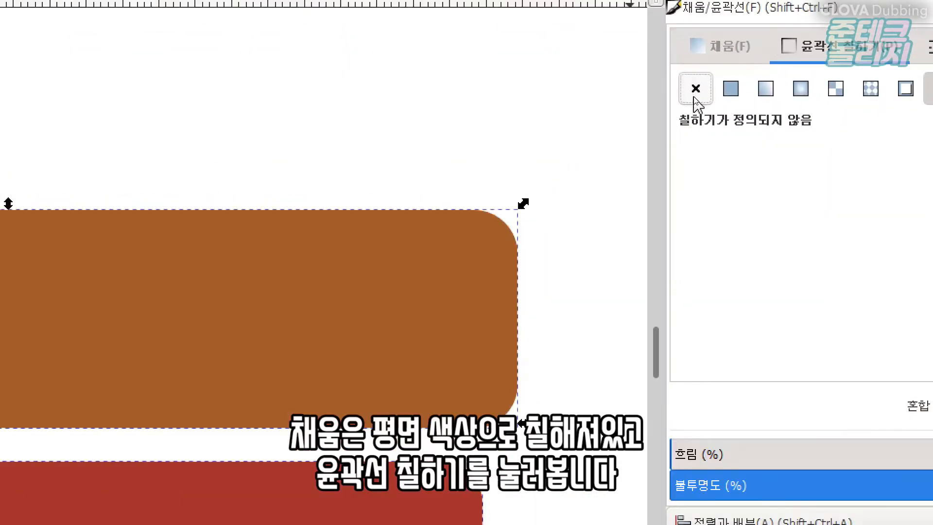
click(695, 96)
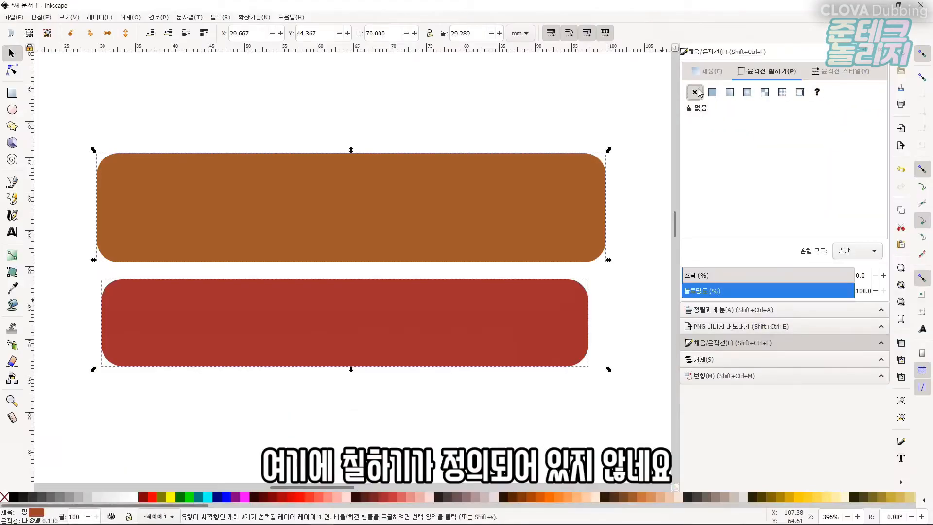
Select each rectangle in turn to check its stroke setting.
click(341, 117)
click(203, 191)
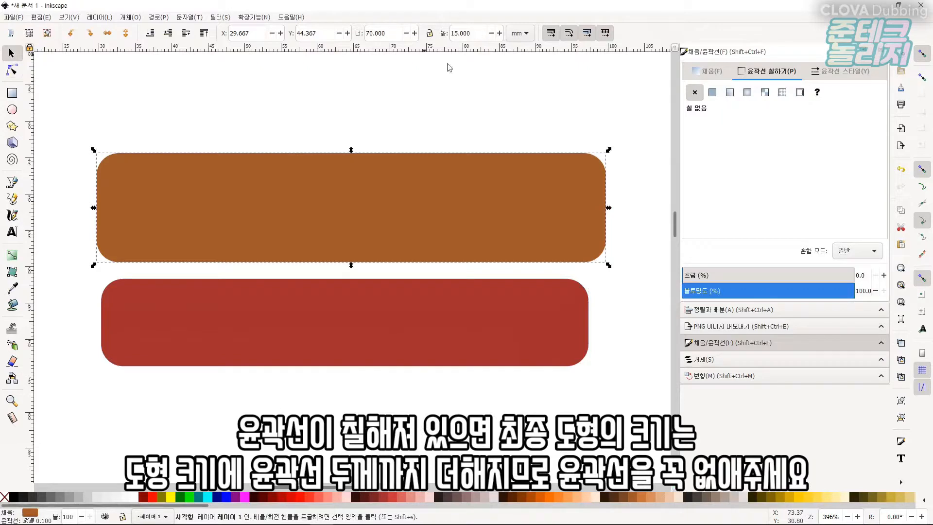
click(377, 333)
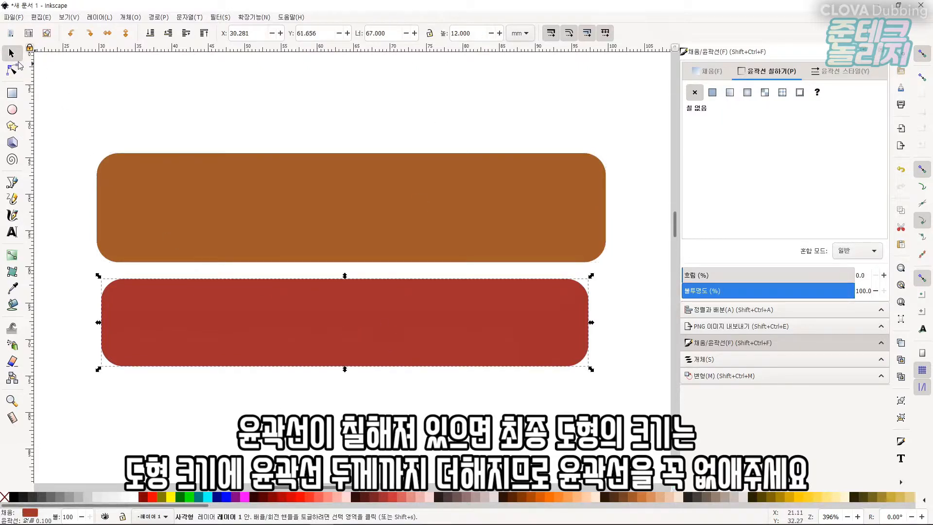
click(88, 138)
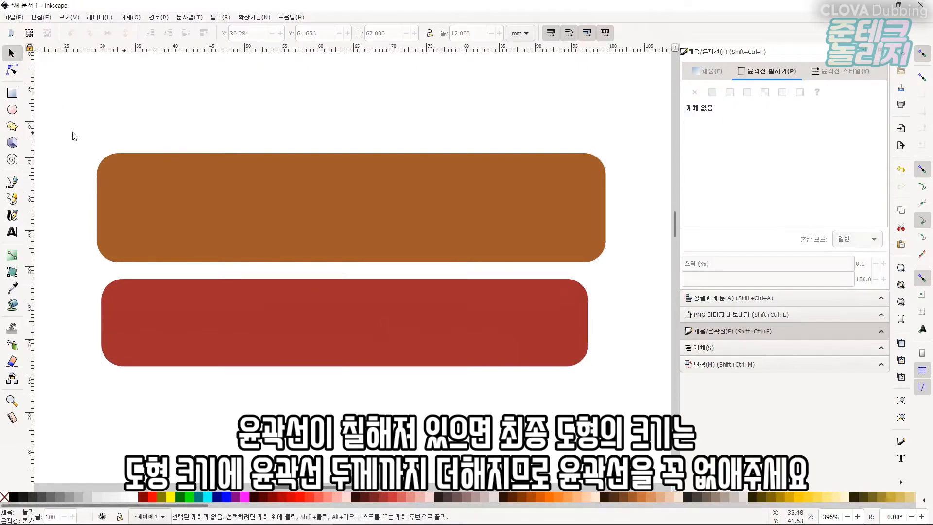
mouse_move(83, 132)
mouse_down()
mouse_move(501, 278)
mouse_move(627, 395)
mouse_move(632, 413)
mouse_up()
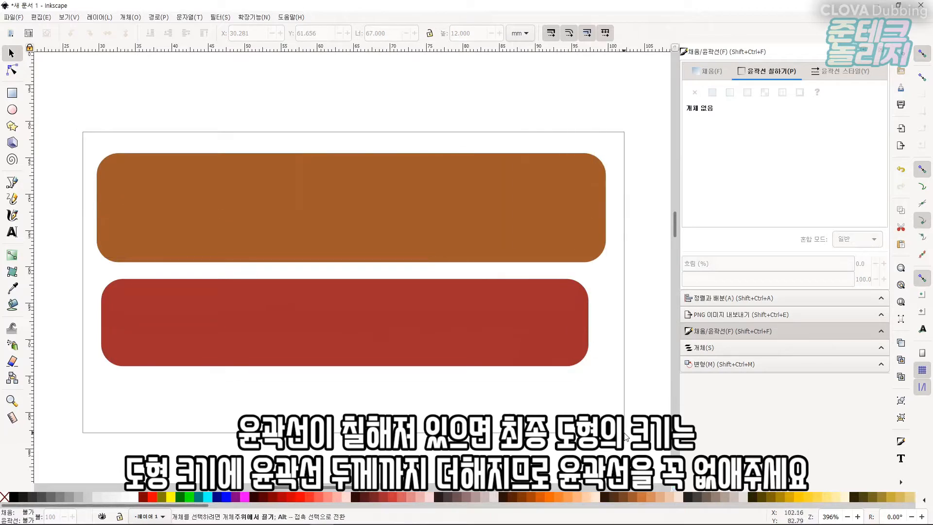
click(635, 415)
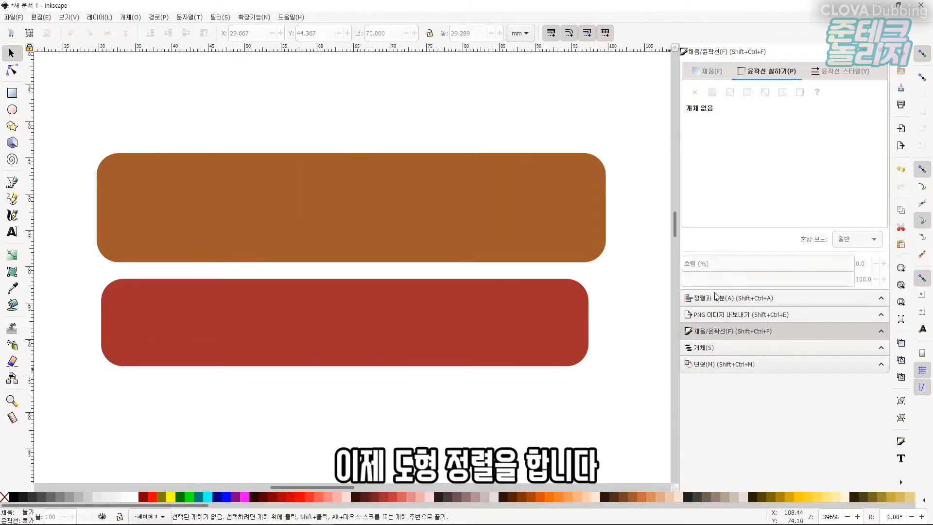
Center the smaller rectangle on the larger one both ways, aligning relative to the first selected object.
click(715, 297)
click(842, 75)
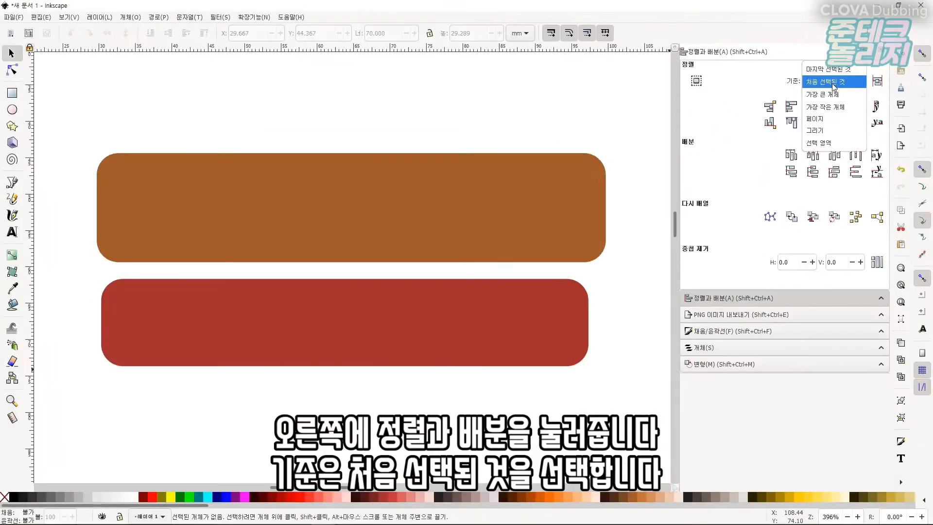
click(834, 83)
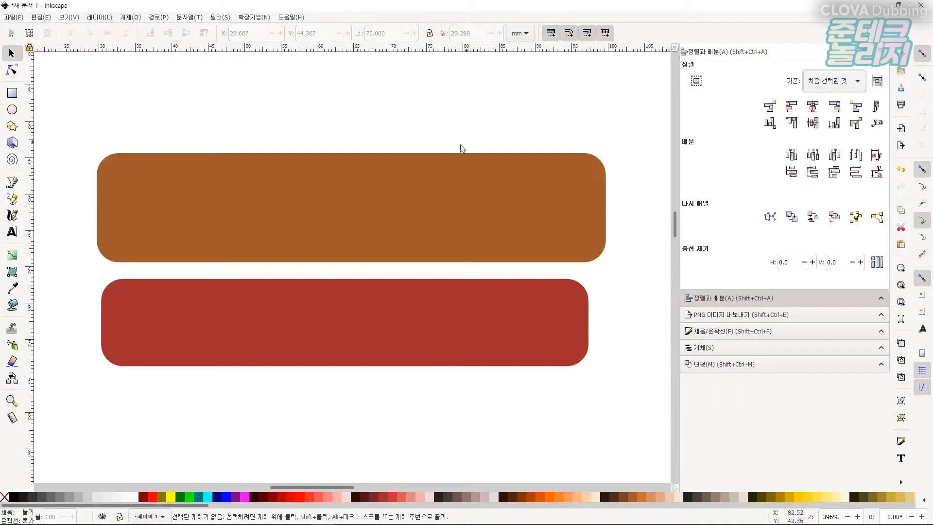
click(425, 175)
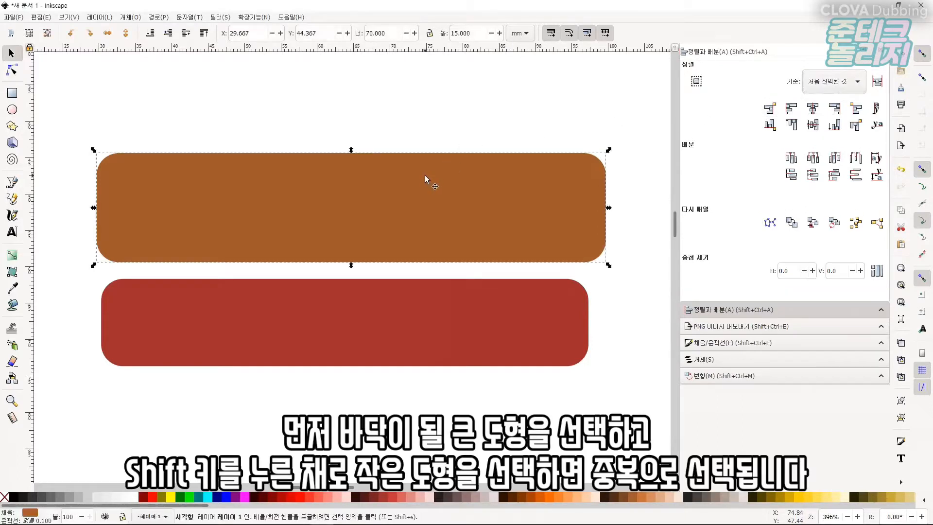
key(shift)
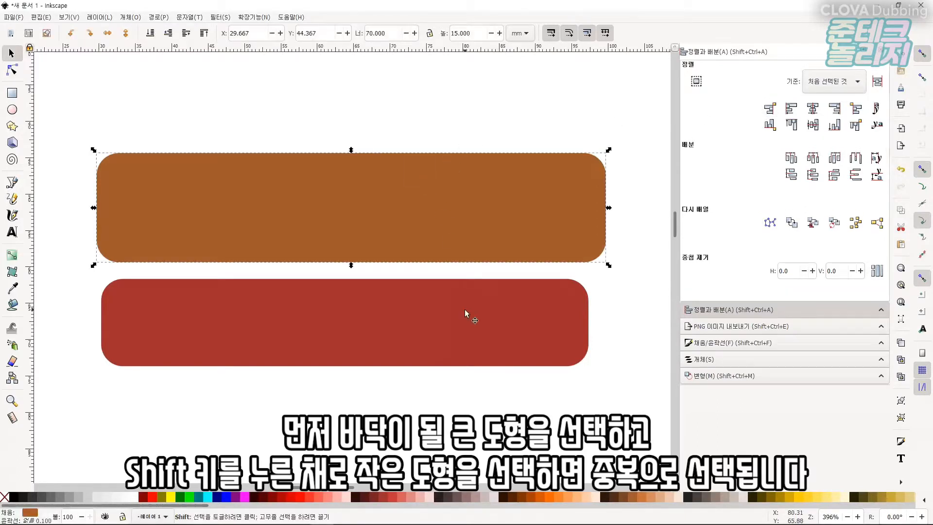
shift+click(464, 313)
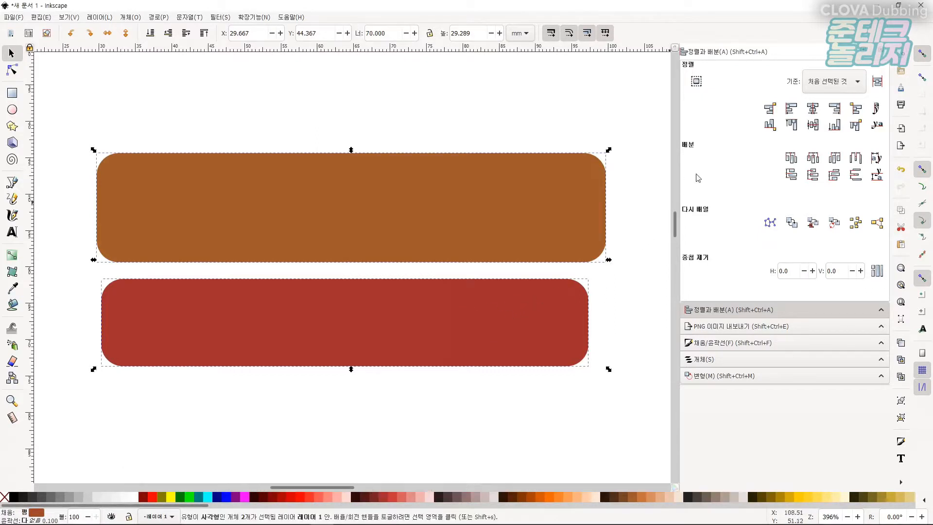
click(816, 113)
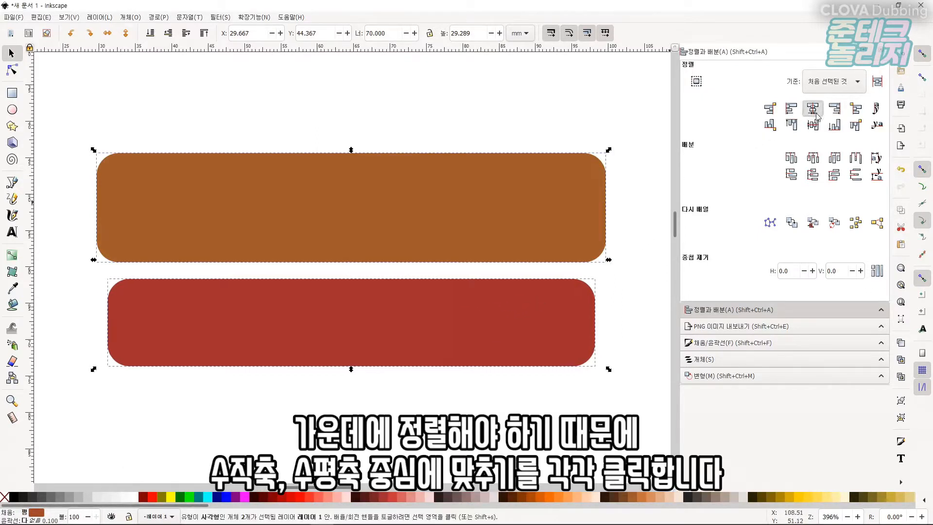
click(818, 129)
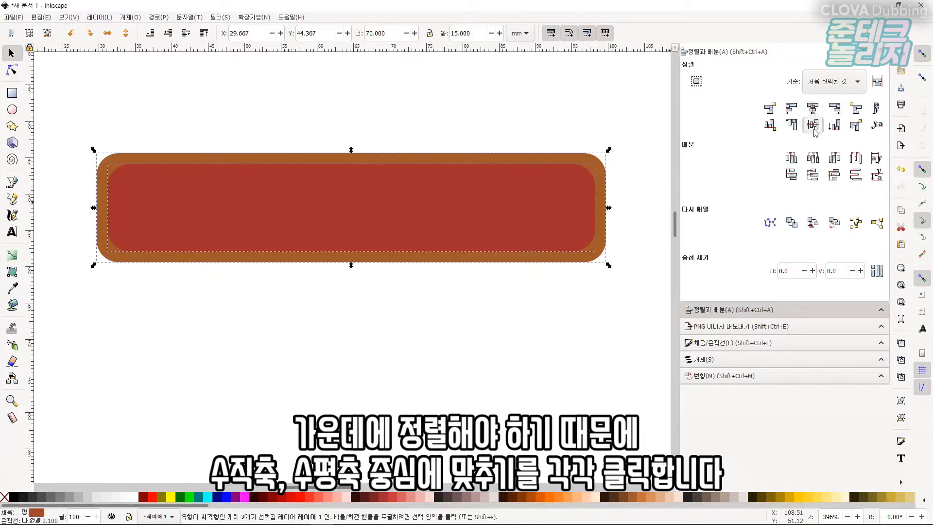
Select the smaller rectangle and duplicate it in place.
click(362, 331)
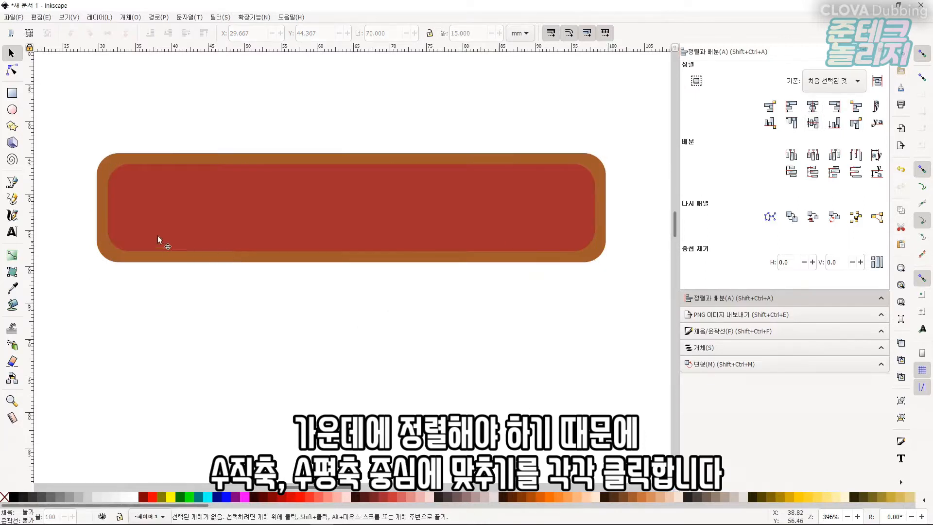
click(179, 200)
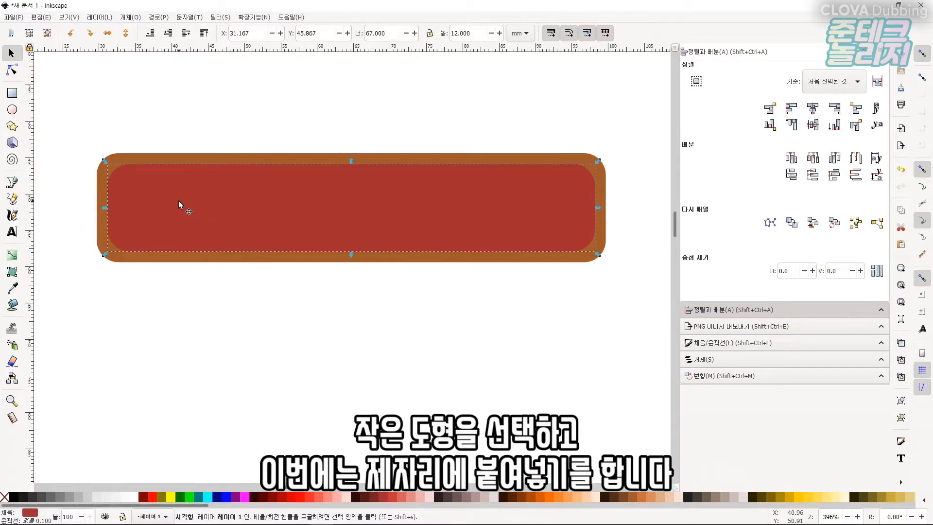
key(ctrl+c)
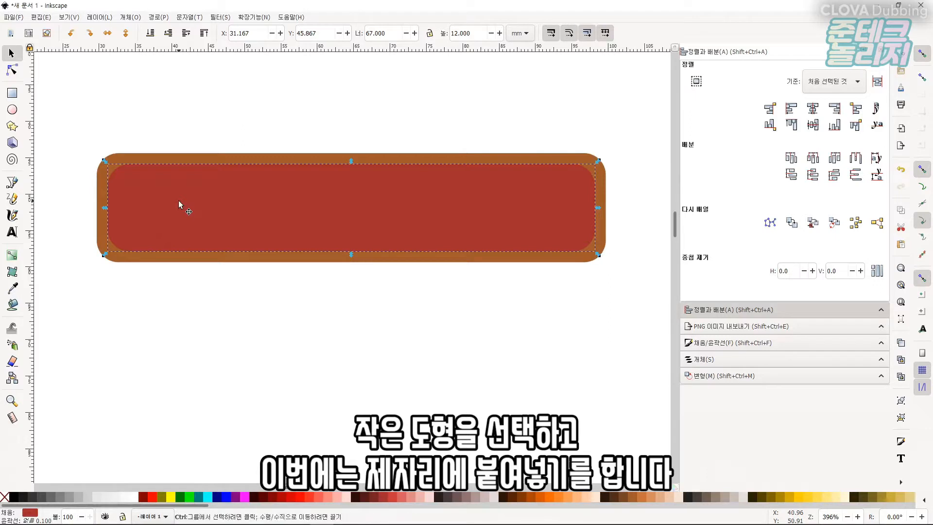
key(ctrl+d)
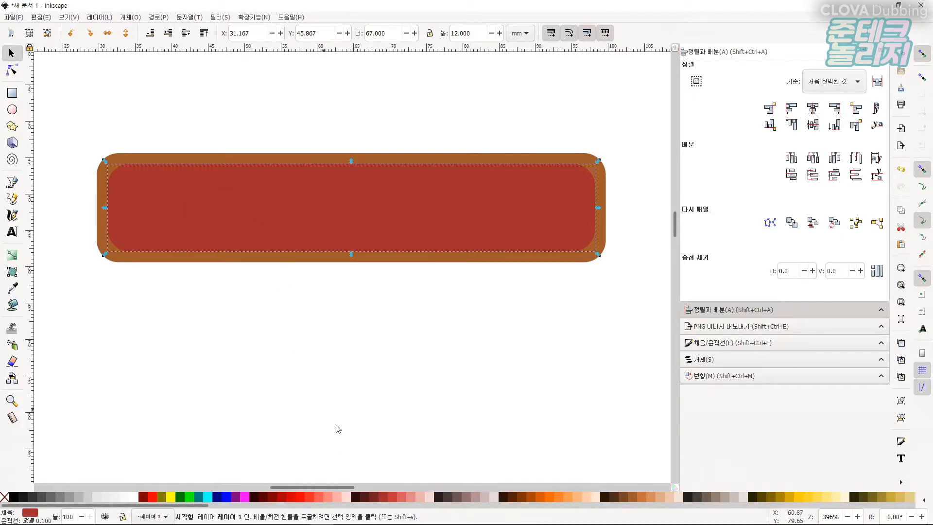
Fill the duplicate rectangle with magenta and resize it to 65 mm wide by 10 mm high.
click(244, 496)
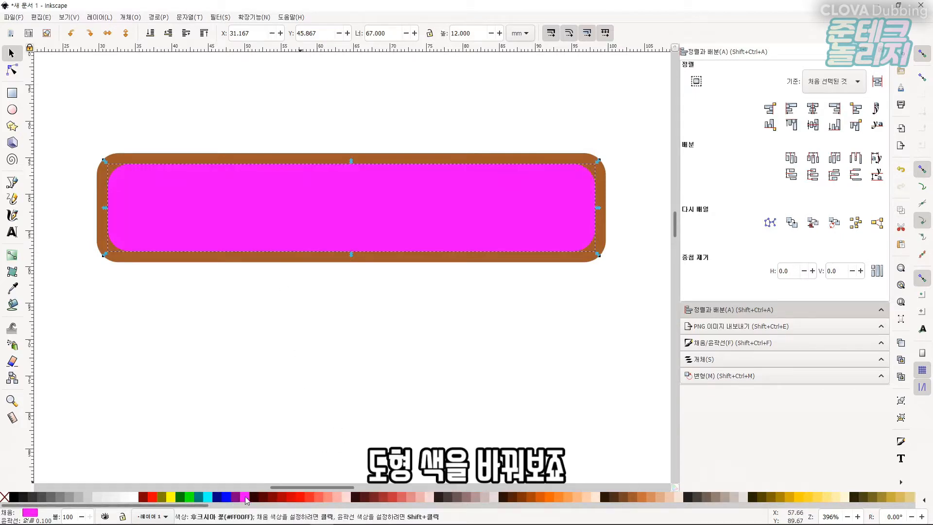
click(12, 93)
click(56, 34)
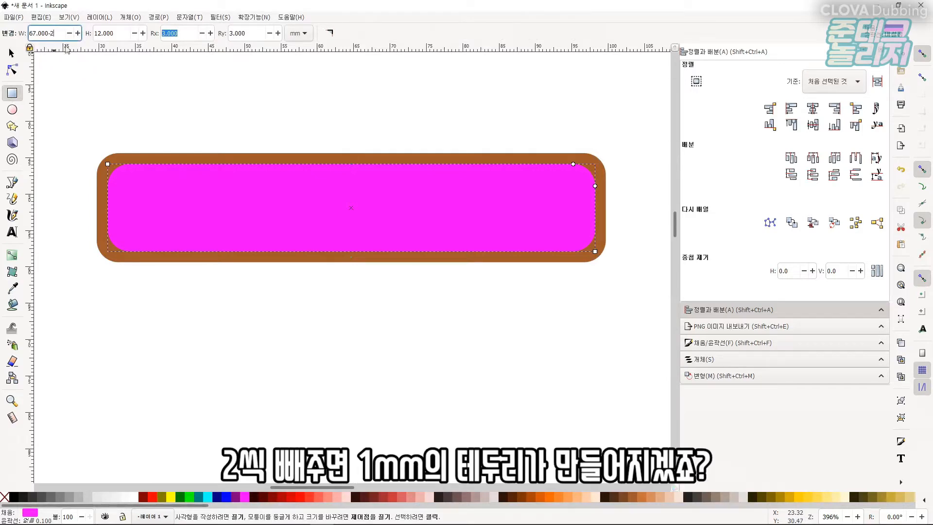
click(119, 34)
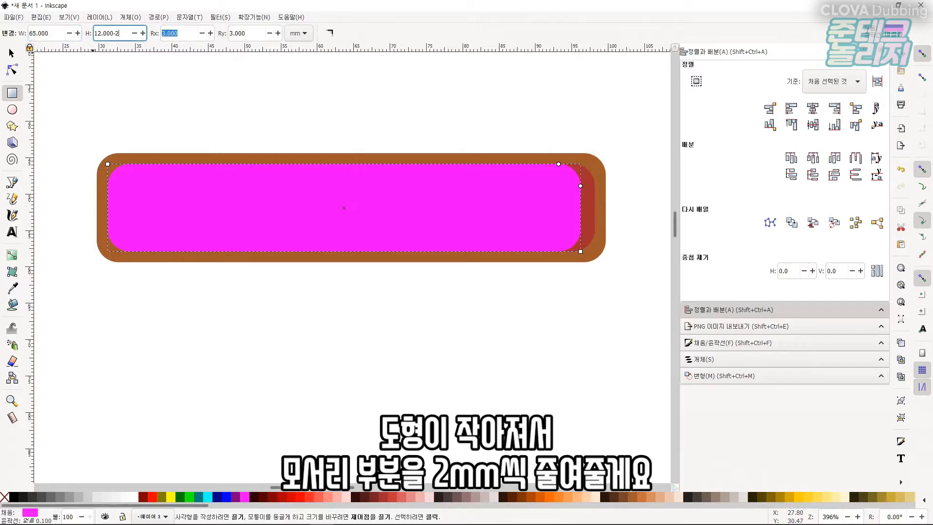
key(Tab)
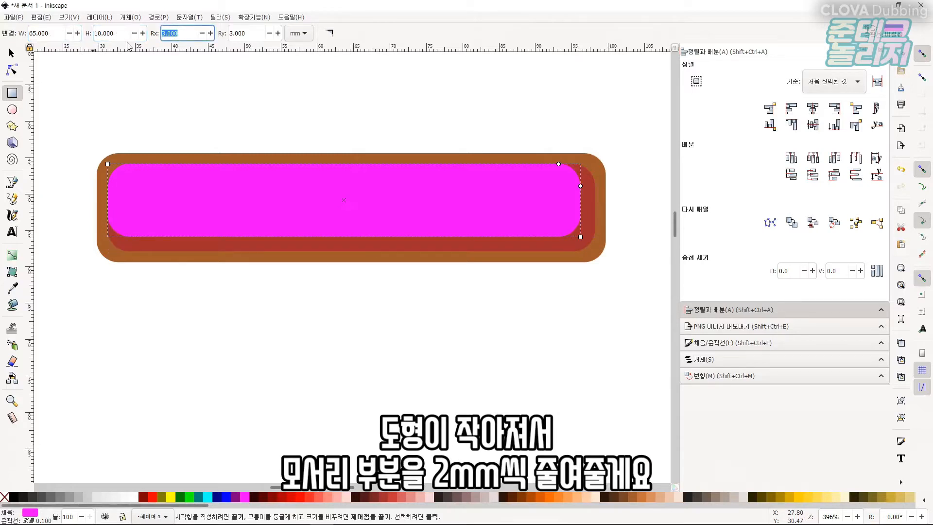
Set the magenta rectangle's corner radii Rx and Ry to 2 mm.
text(2)
key(Tab)
text(2)
key(Return)
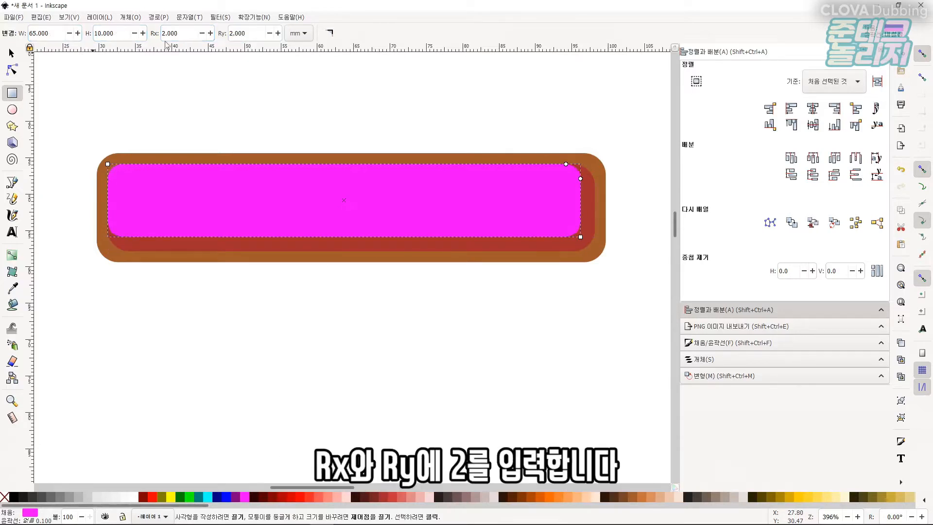
Center the magenta rectangle on the red rectangle both horizontally and vertically, aligning to the first selected object.
click(11, 54)
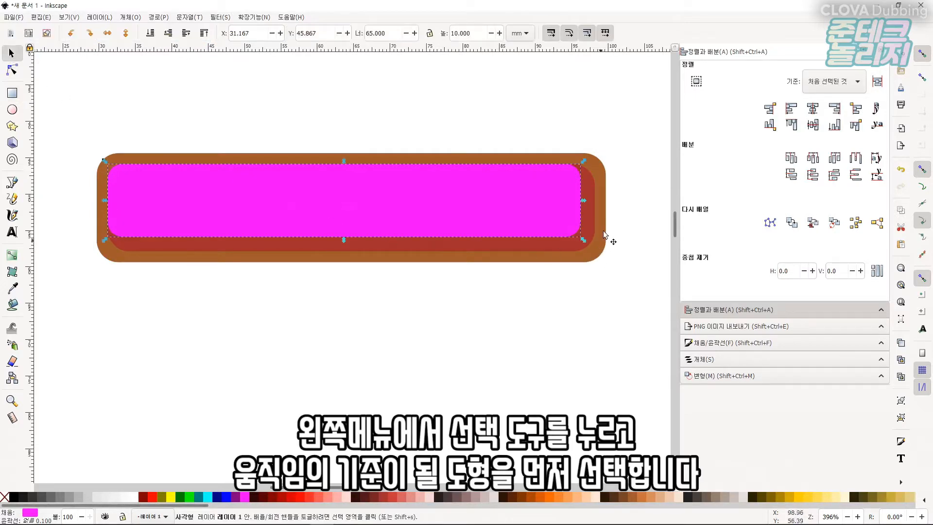
click(592, 221)
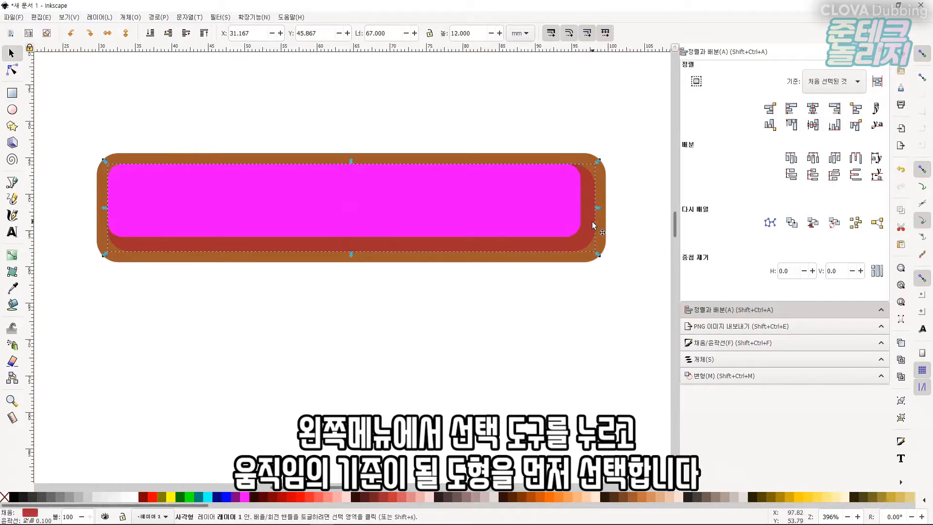
shift+click(540, 215)
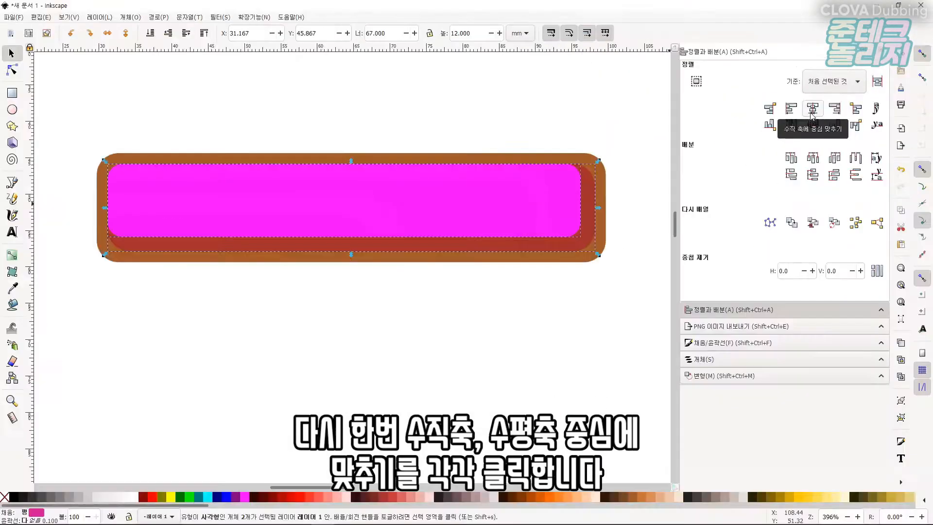
click(811, 114)
click(815, 125)
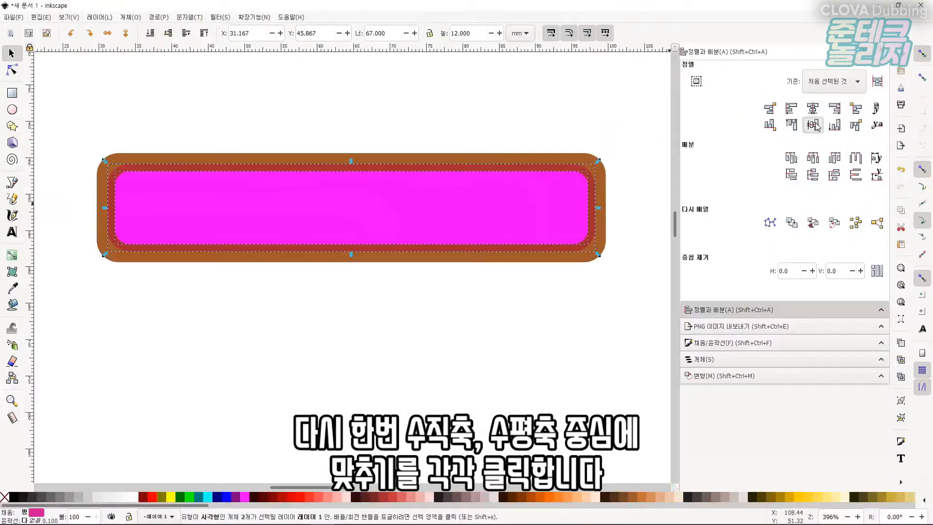
click(533, 329)
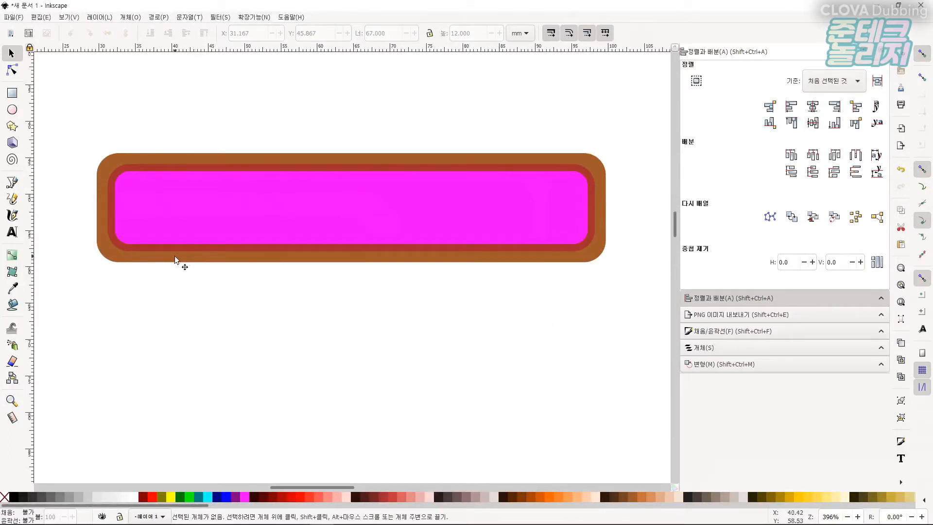
Draw a small circle about 2 mm across with the Ellipse tool and fill it with cyan.
click(12, 111)
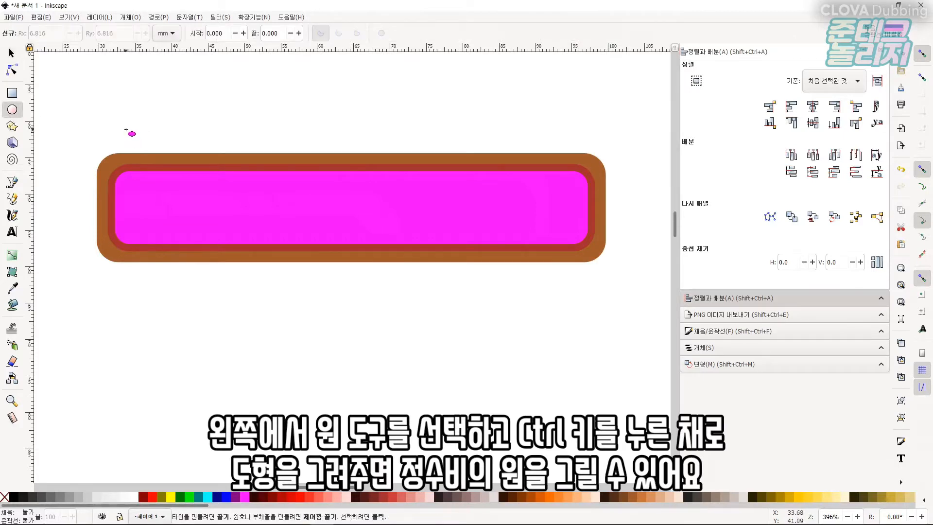
mouse_move(136, 114)
mouse_down()
mouse_move(172, 138)
mouse_move(159, 137)
mouse_up()
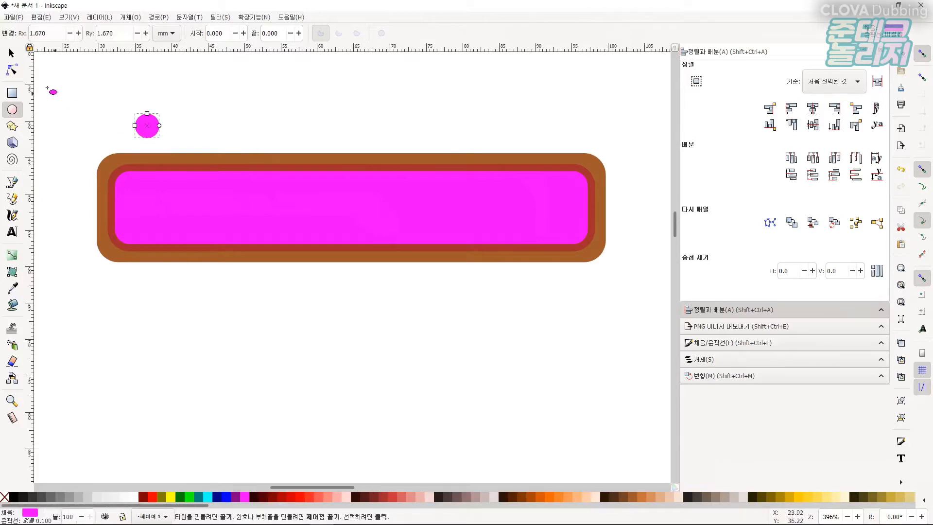
click(11, 53)
click(208, 496)
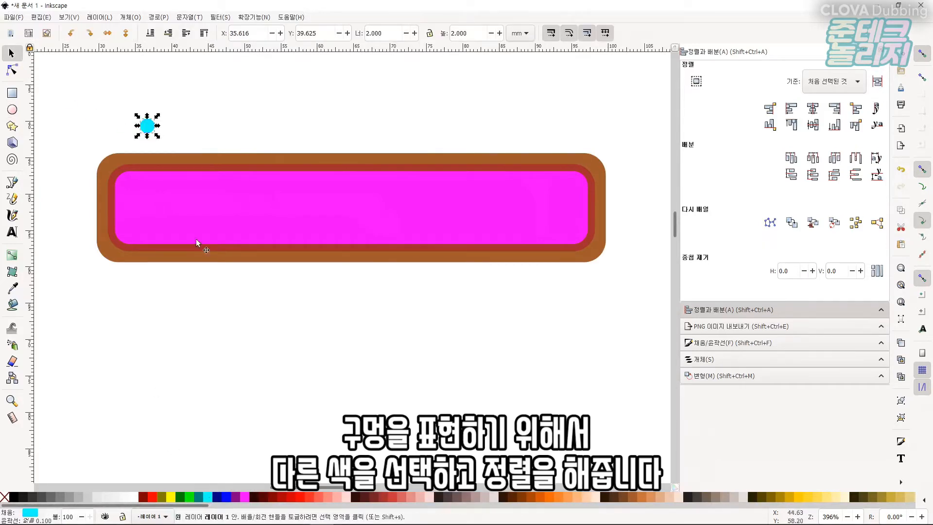
Center the circle vertically on the outer brown rectangle.
shift+click(99, 173)
click(812, 125)
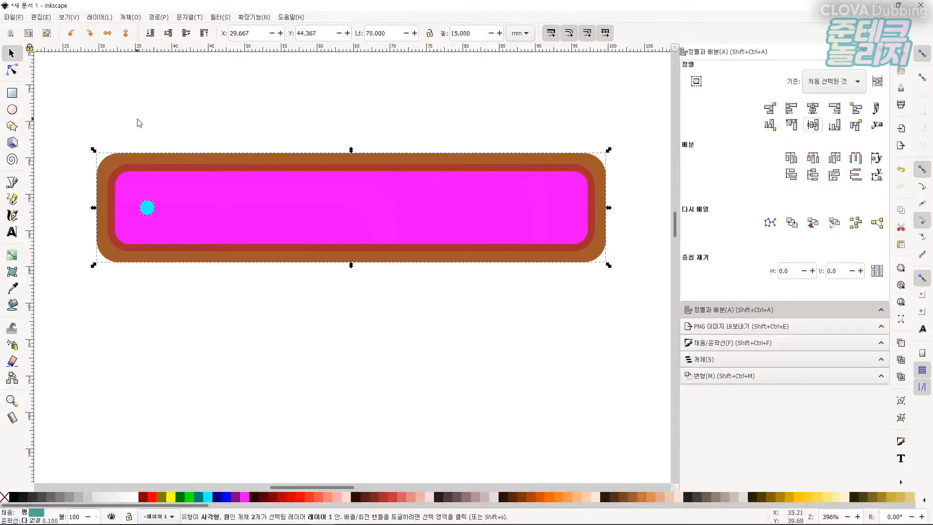
click(137, 120)
Nudge the circle left toward the left end of the shape.
click(147, 208)
key(Left)
key(Left)
key(Left)
key(Left)
key(Left)
key(Left)
key(Left)
key(Left)
key(Left)
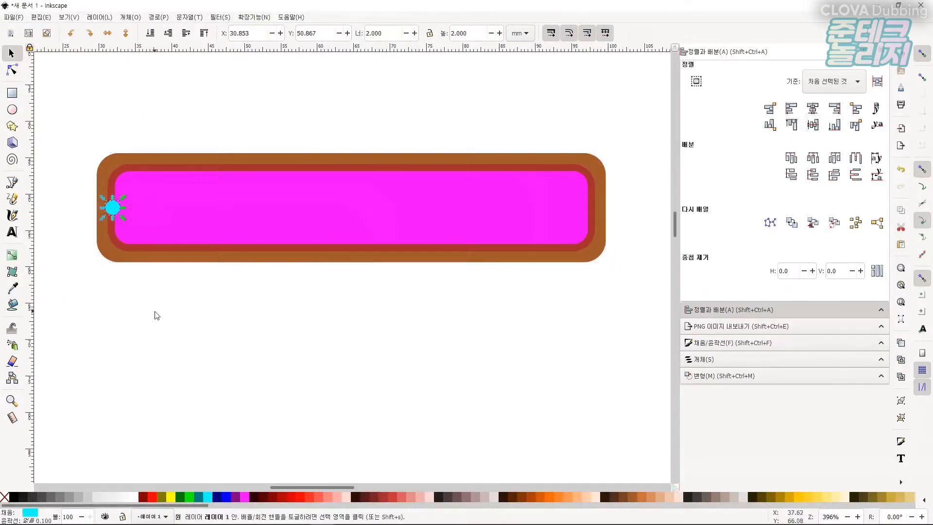
Resize the circle to 3 mm wide by 3 mm high.
click(157, 316)
click(112, 207)
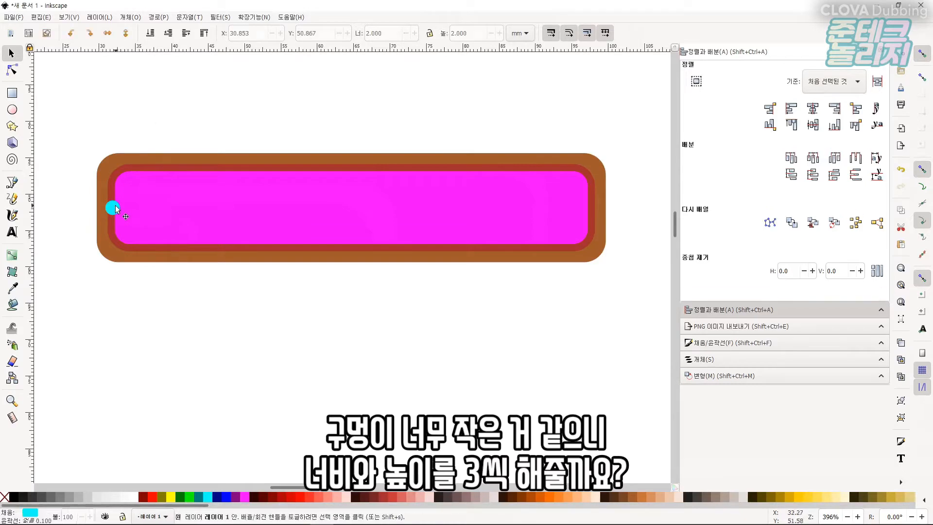
triple_click(384, 33)
text(3)
key(Tab)
text(3)
key(Return)
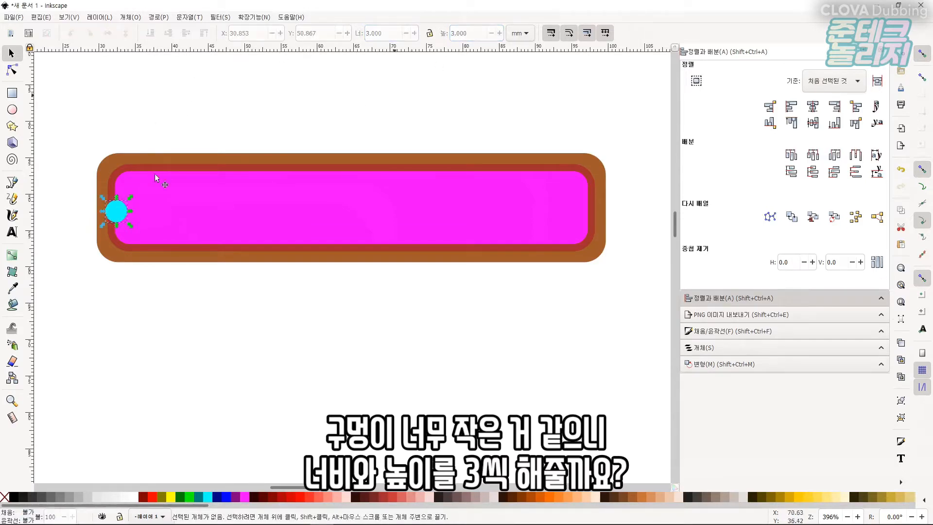
Re-center the circle vertically on the outer brown rectangle, undoing an accidental horizontal centering.
shift+click(102, 191)
click(815, 110)
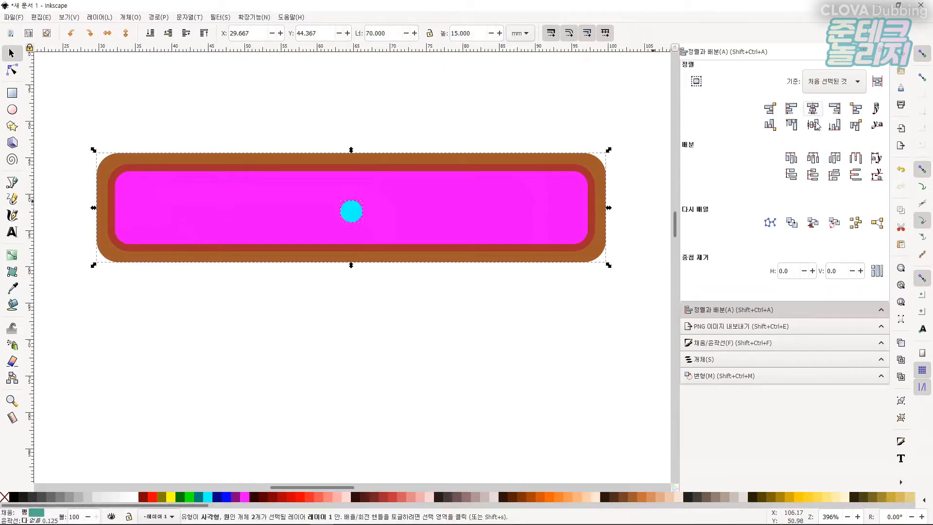
key(ctrl+z)
click(814, 126)
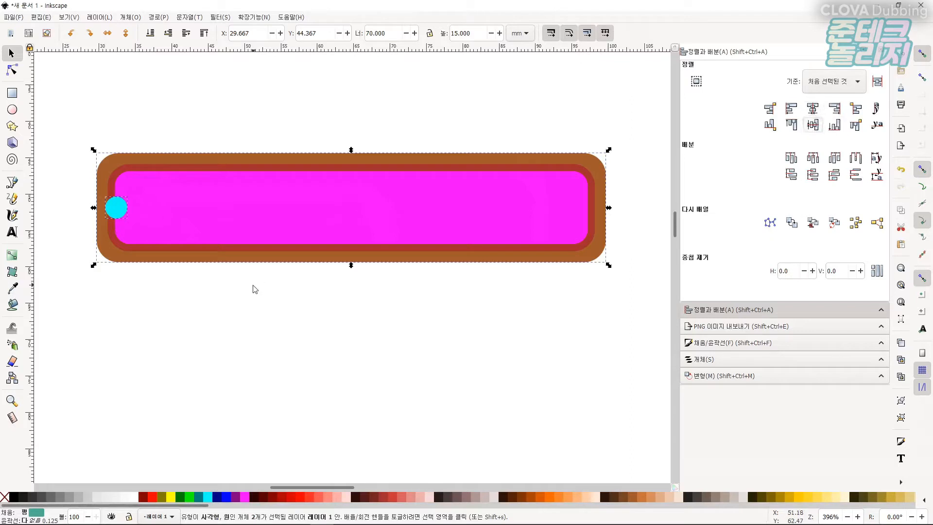
click(254, 289)
Add the text 준테크놀리지 below the shape with the Text tool.
click(12, 233)
click(271, 327)
text(준테크놀리)
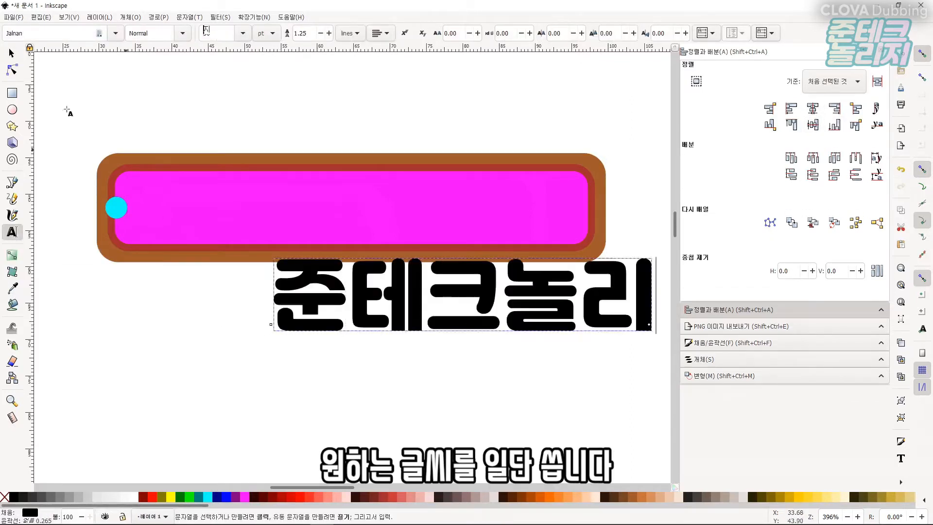
text(지)
Move the text onto the shape and scale it proportionally to fit inside the magenta band.
click(12, 53)
drag(417, 302, 302, 187)
mouse_move(552, 218)
mouse_down()
mouse_move(563, 249)
mouse_move(550, 229)
mouse_up()
drag(314, 198, 328, 203)
click(530, 159)
shift+click(456, 194)
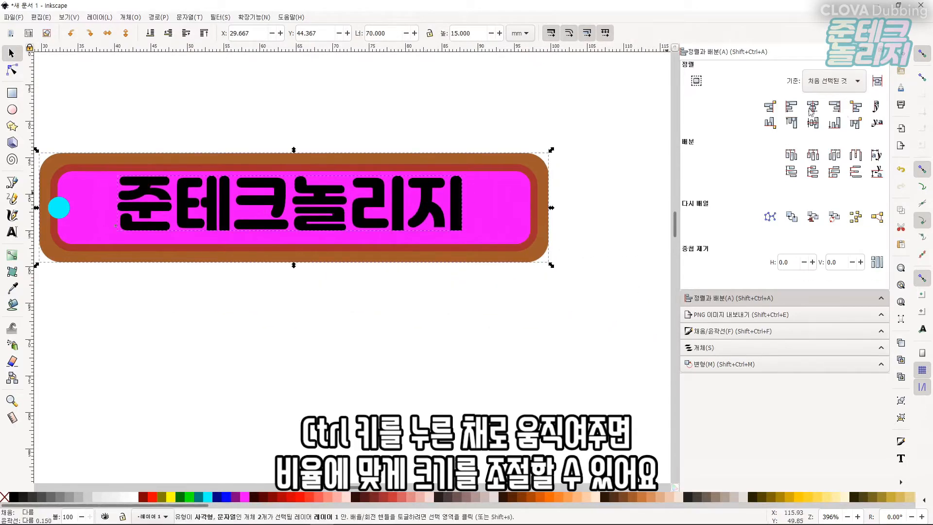
Center the text on the outer rectangle vertically and horizontally.
click(812, 123)
click(398, 127)
click(421, 159)
shift+click(455, 195)
click(813, 107)
click(427, 124)
Select the text and inspect it with the Text tool.
click(229, 214)
click(319, 276)
scroll(150, 222, down, 1)
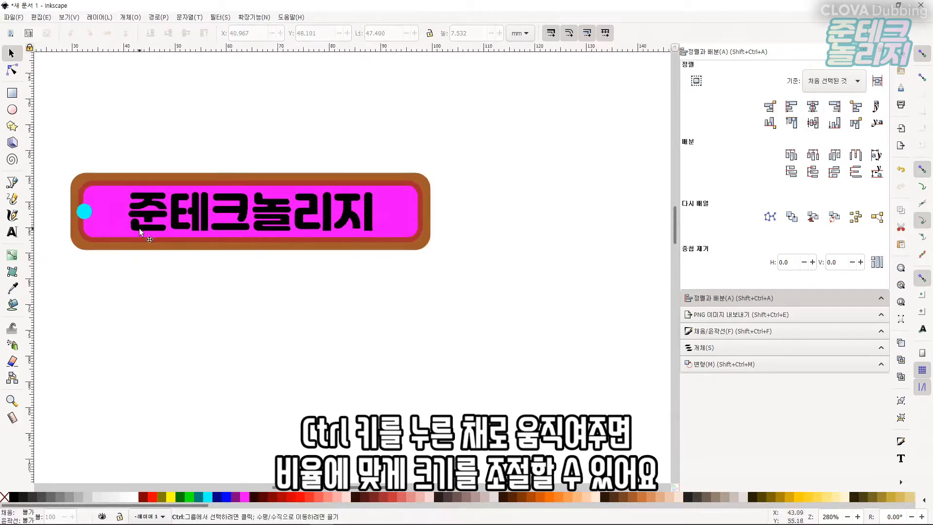
scroll(140, 191, up, 1)
click(142, 199)
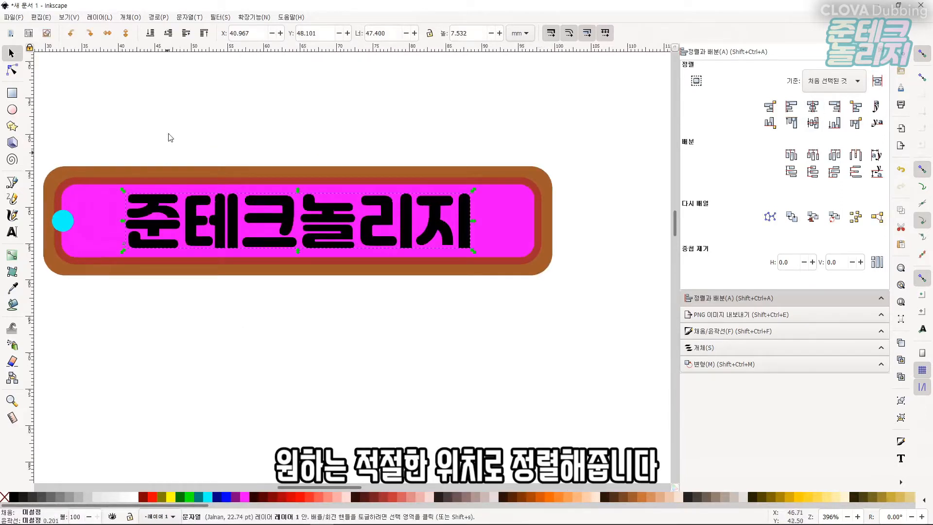
click(12, 232)
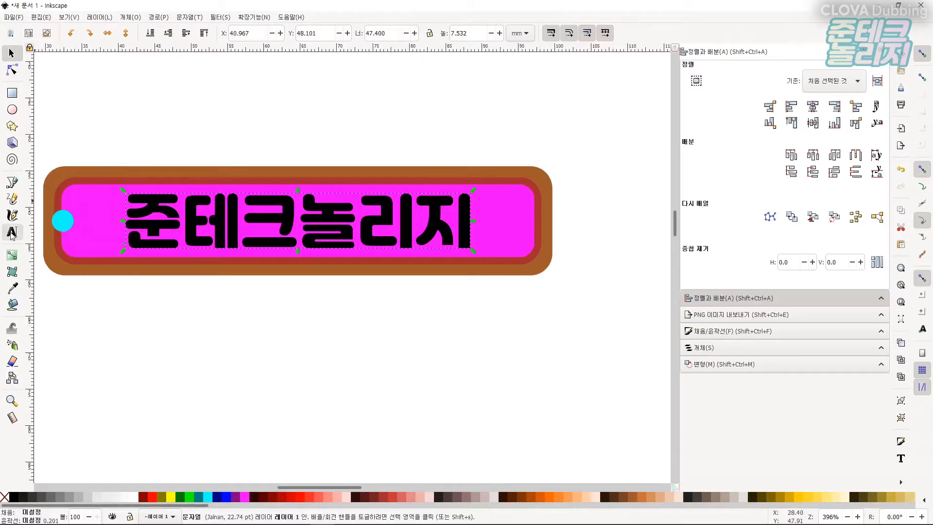
click(241, 216)
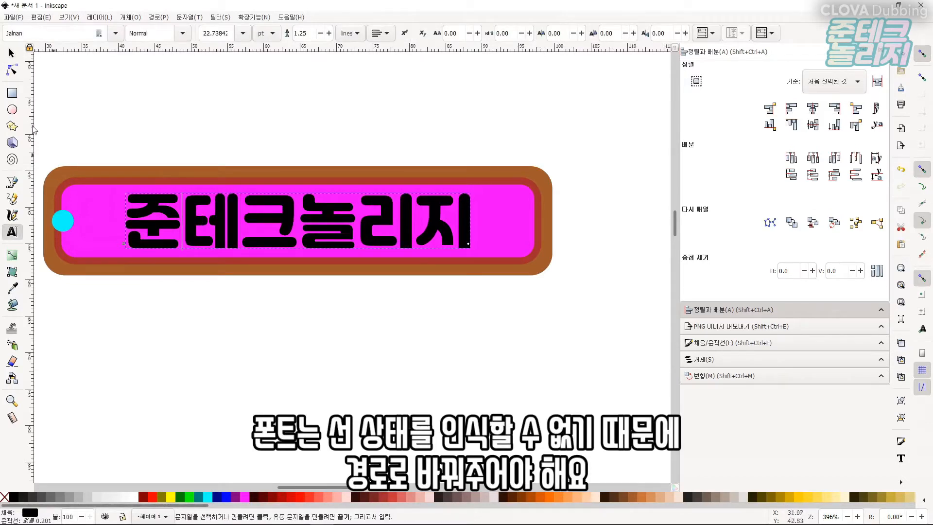
click(12, 53)
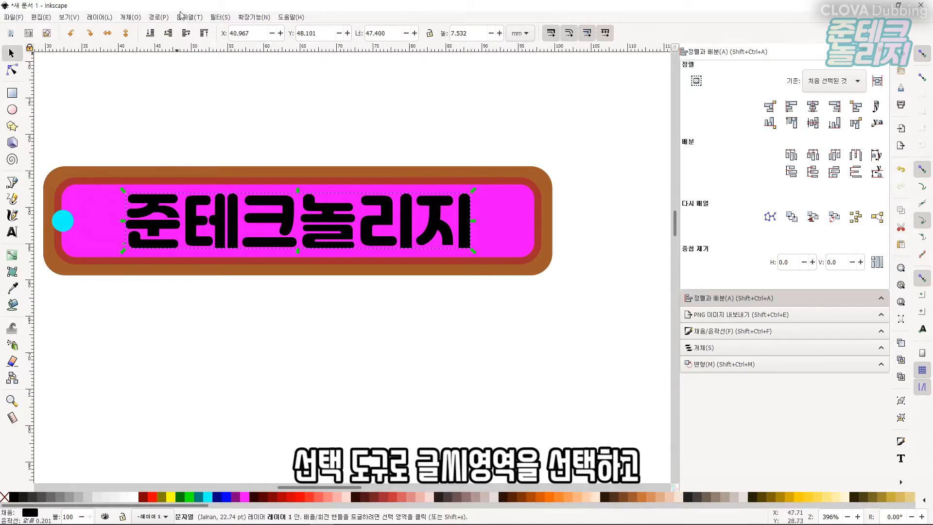
Try applying Stroke to Path to the text.
click(165, 17)
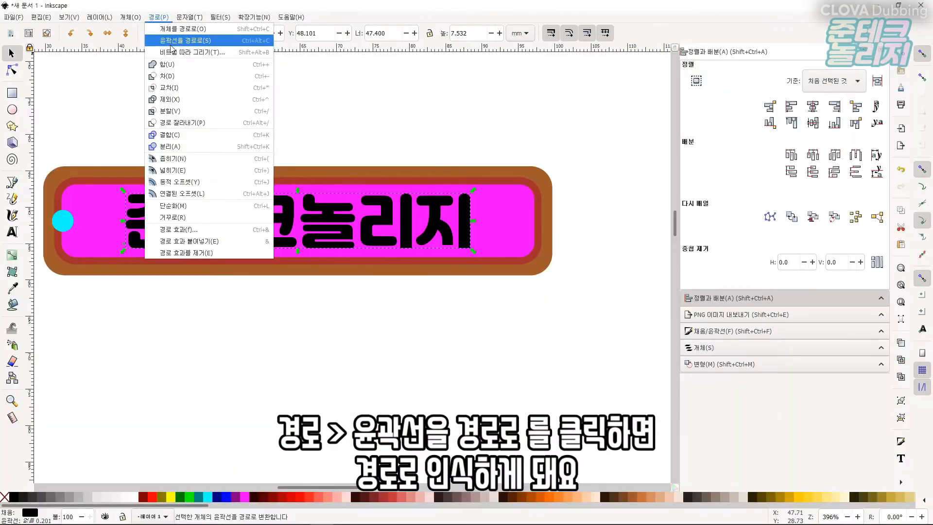
click(169, 41)
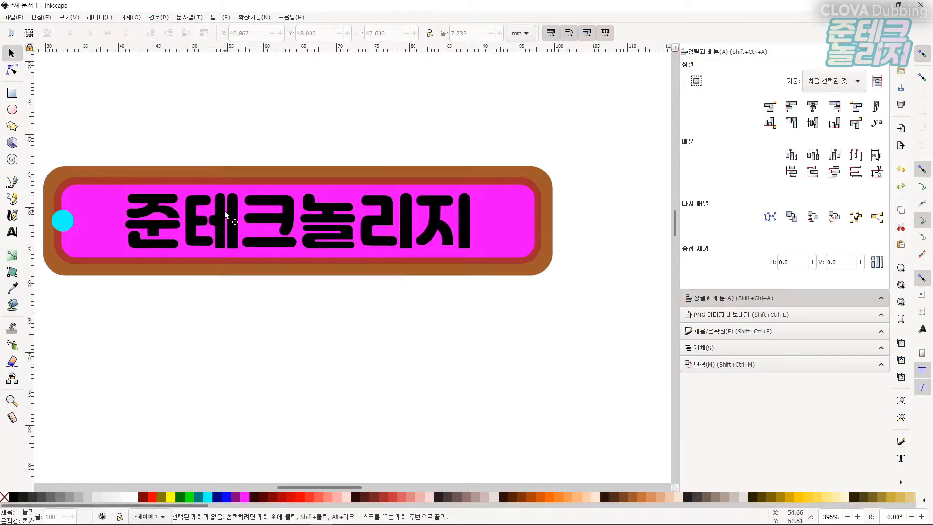
Set the text's stroke paint to none in Fill and Stroke.
click(220, 223)
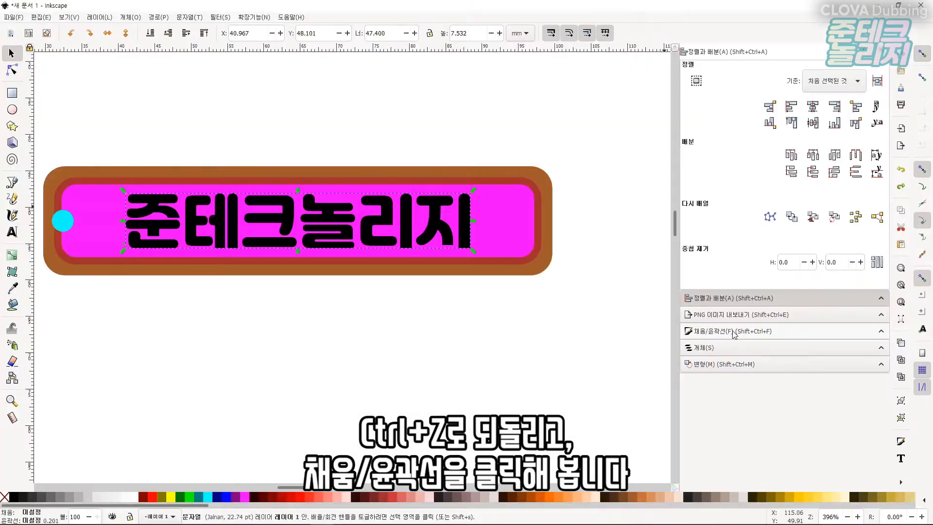
click(738, 331)
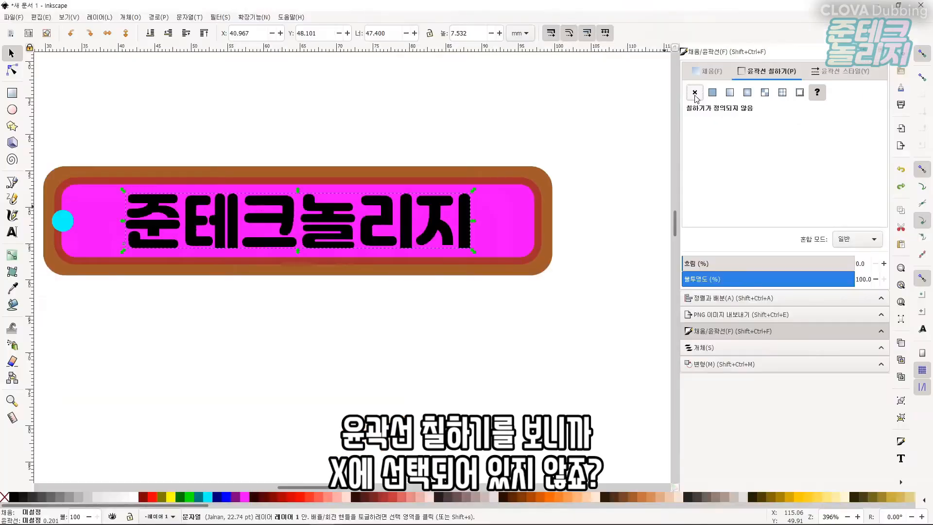
click(696, 97)
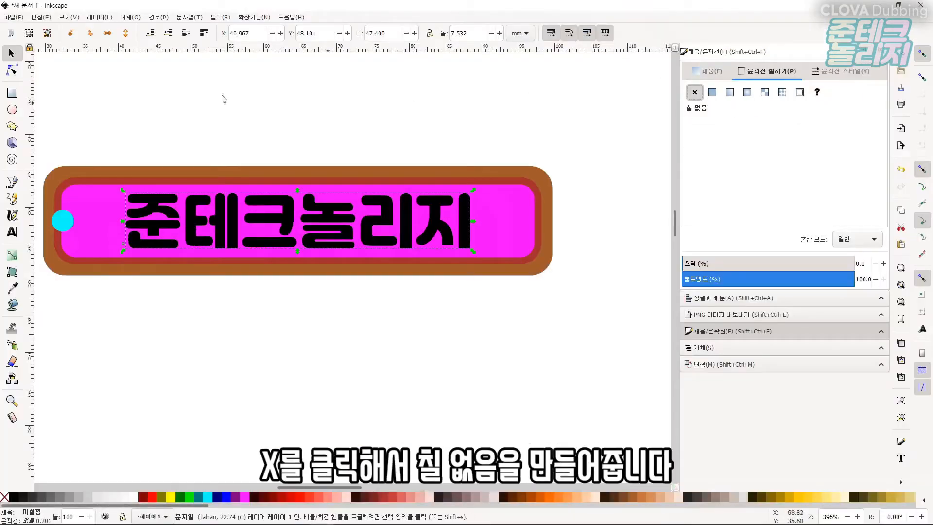
Apply Stroke to Path to the text and check it with the Text tool.
click(156, 17)
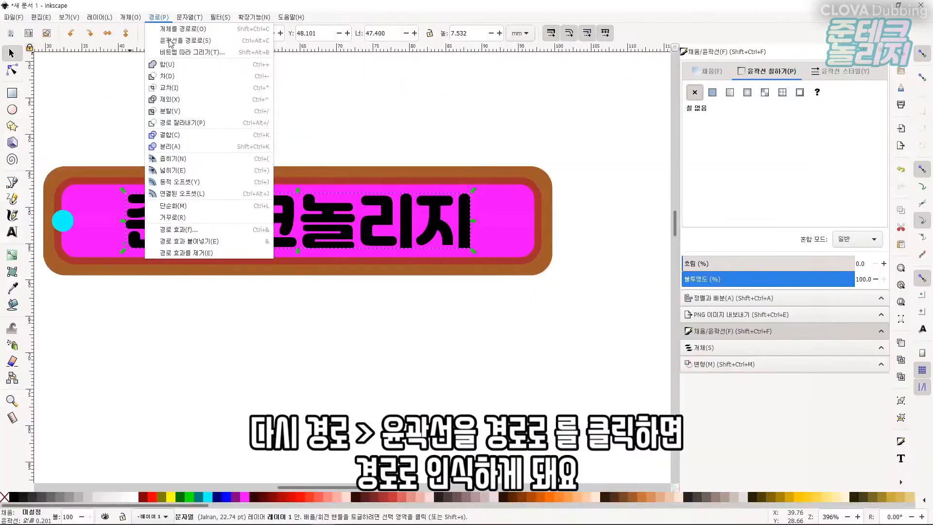
click(170, 41)
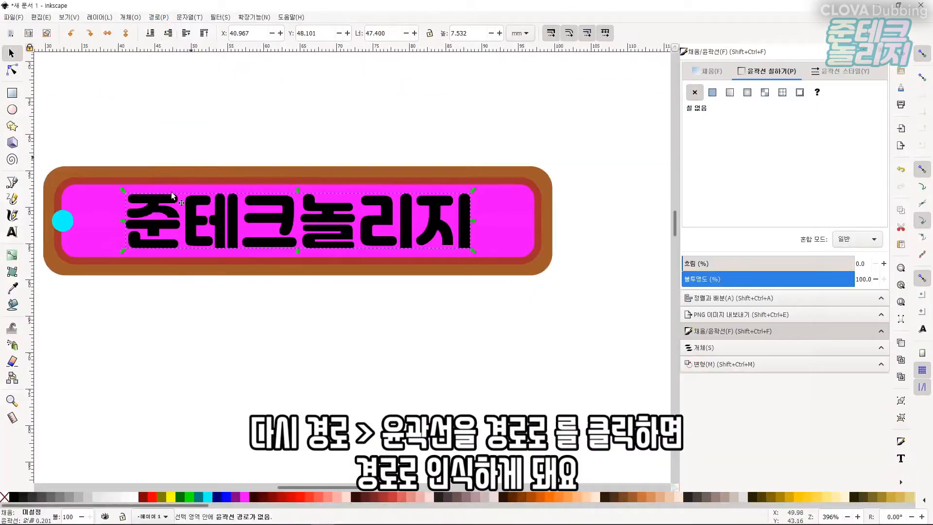
click(12, 232)
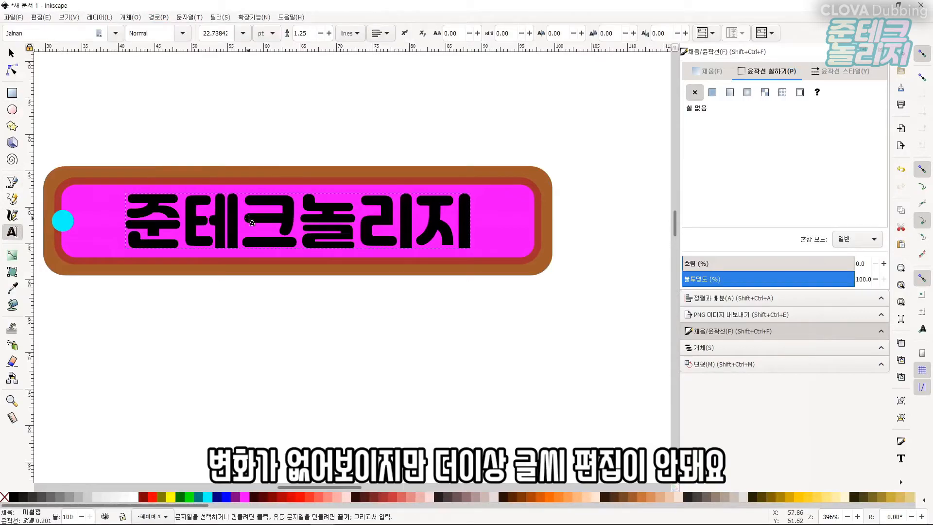
click(308, 206)
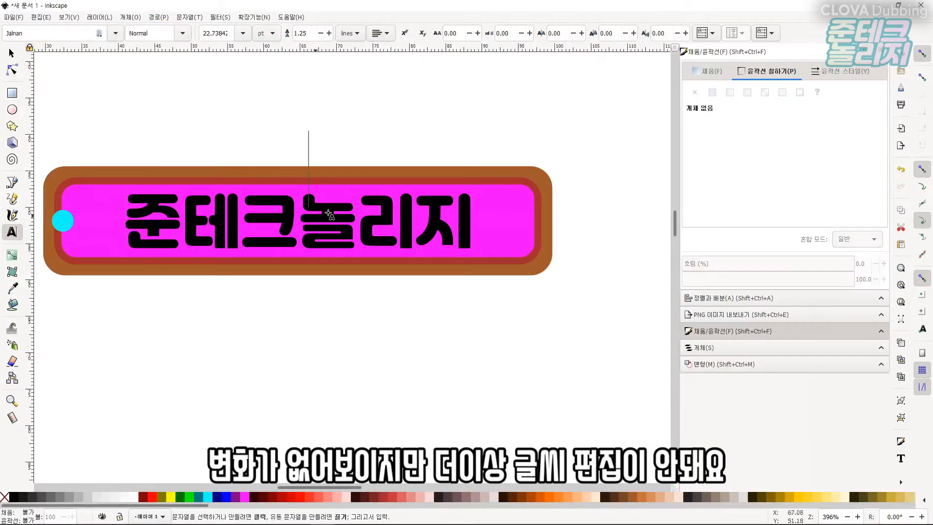
Save the drawing as an Inkscape SVG file named 열쇠고리.
click(11, 53)
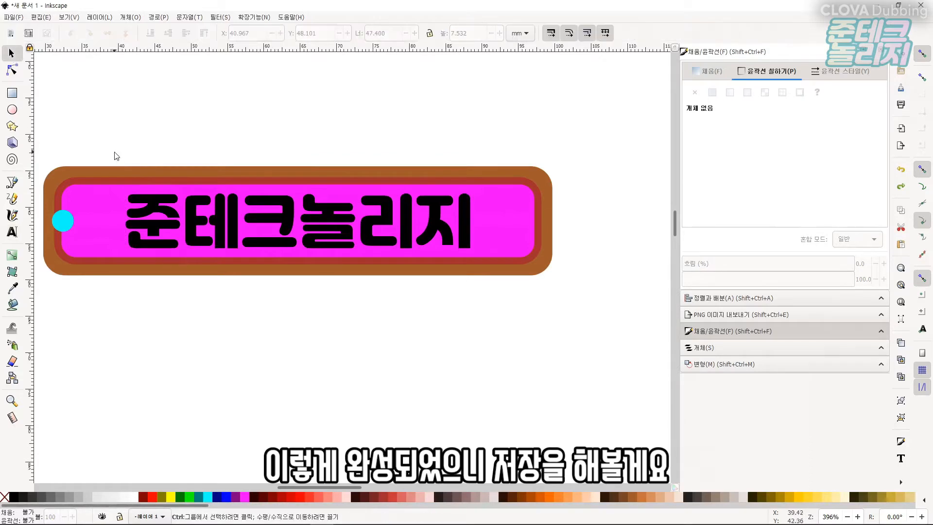
click(12, 19)
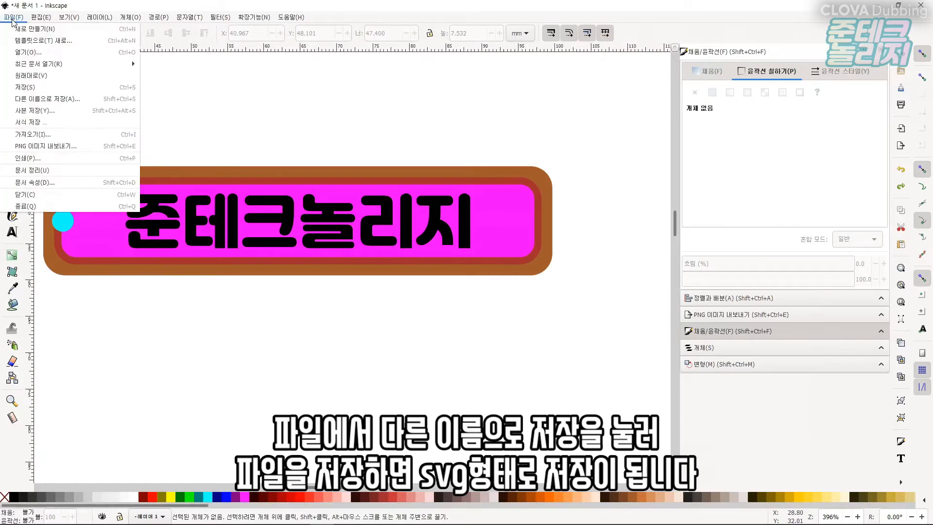
click(47, 100)
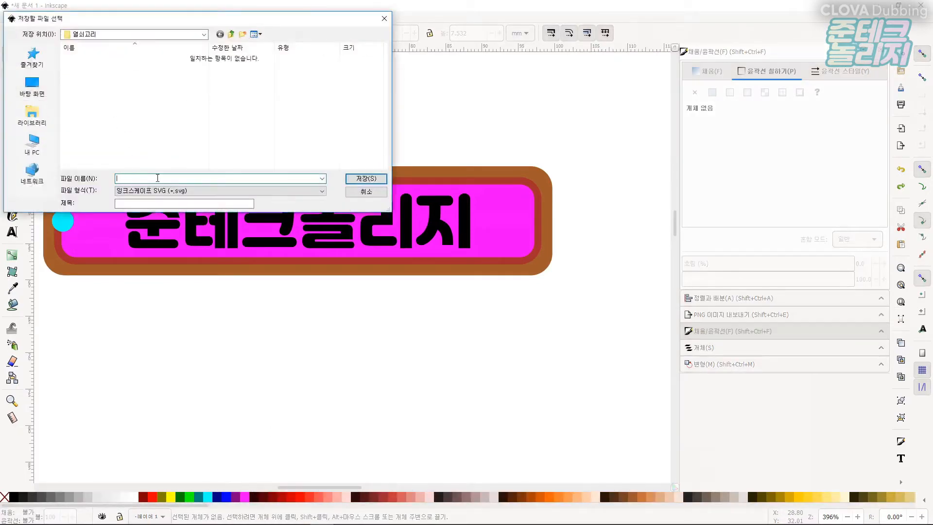
text(열쇠고리)
key(Return)
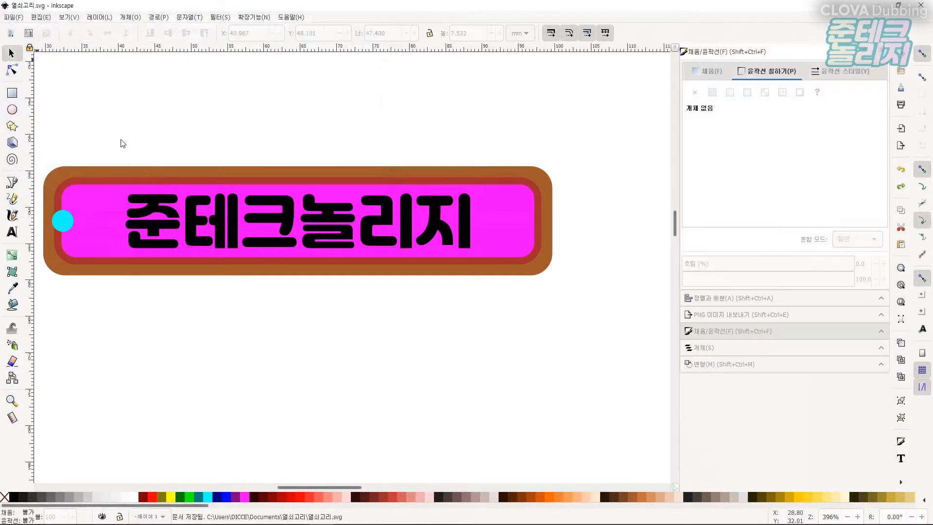
Save a copy as Desktop Cutting Plotter R14 DXF with mm base units and UTF 8 character encoding.
click(19, 20)
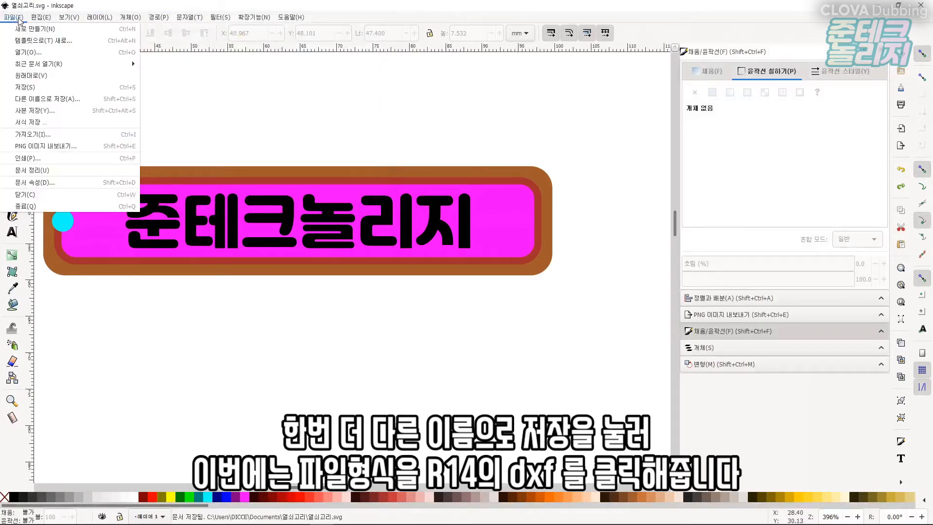
click(71, 100)
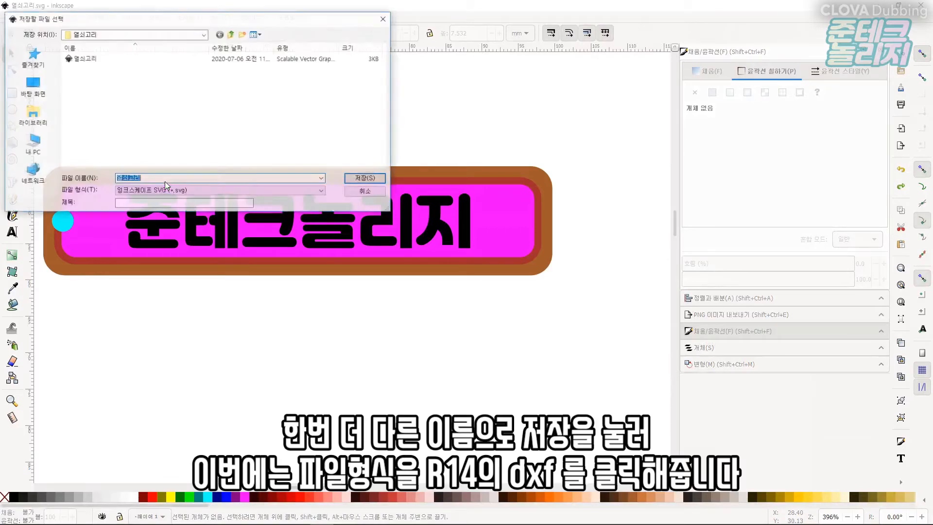
click(179, 191)
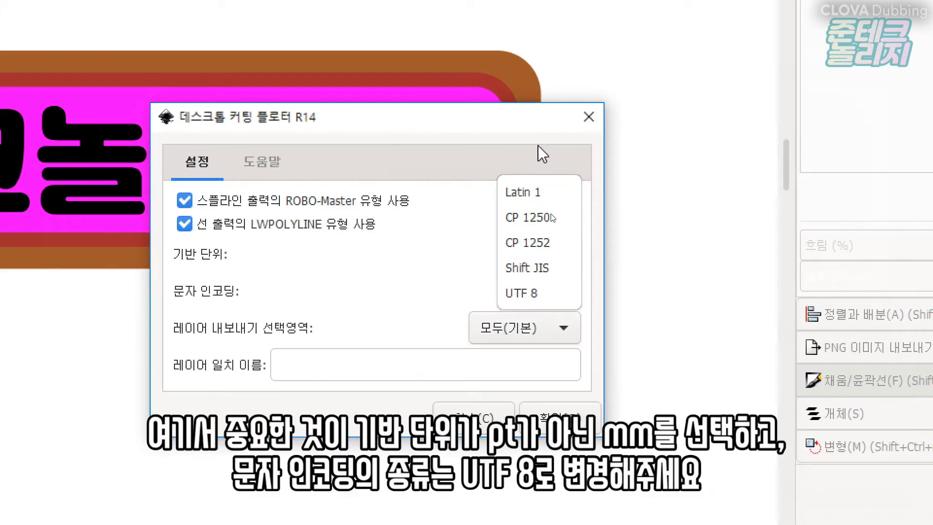
click(551, 293)
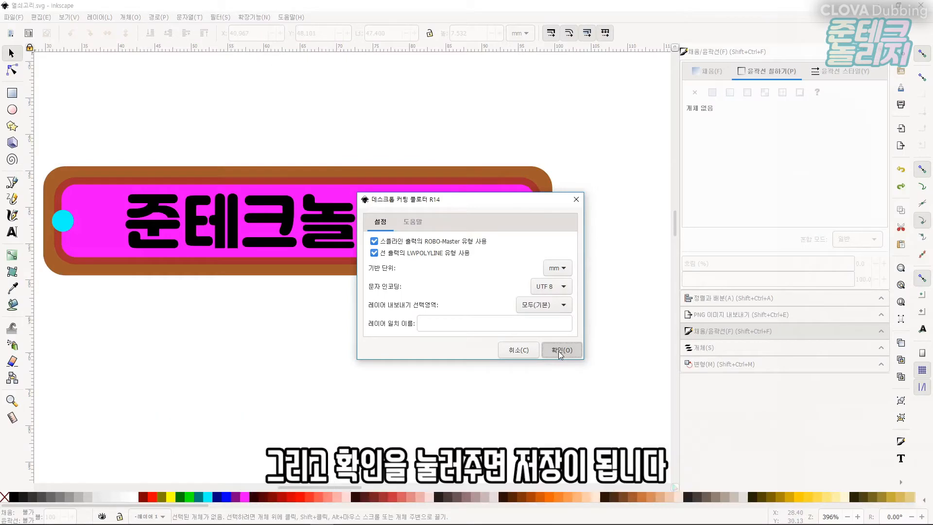
click(559, 350)
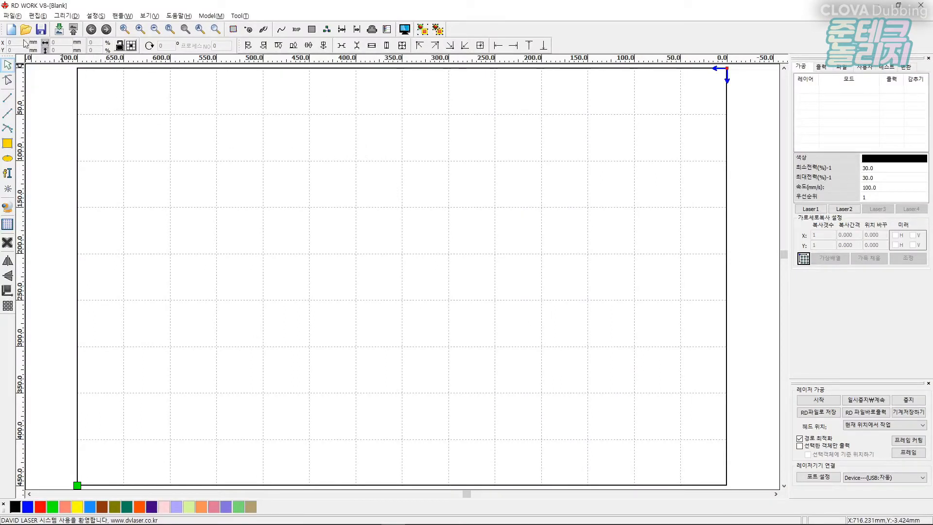
Switch to RDWorks and import the saved 열쇠고리.dxf file into the blank job.
click(13, 16)
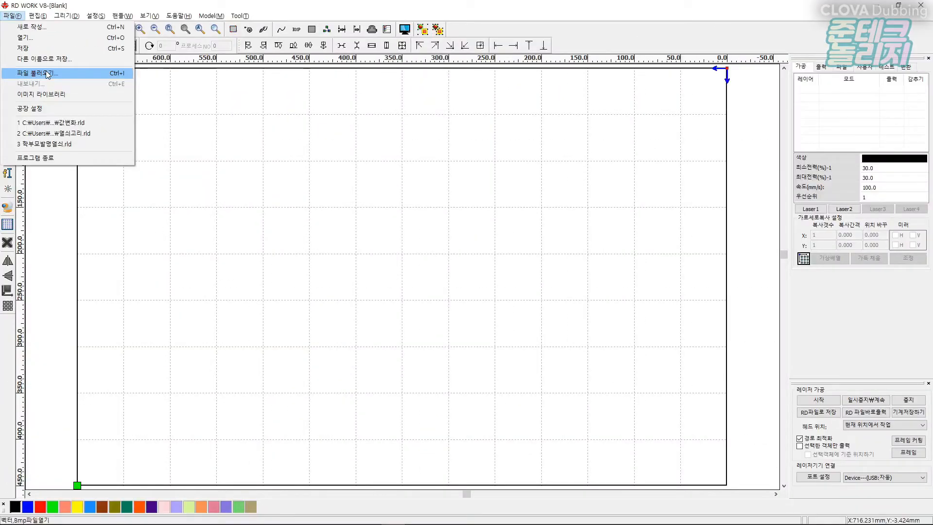
click(47, 74)
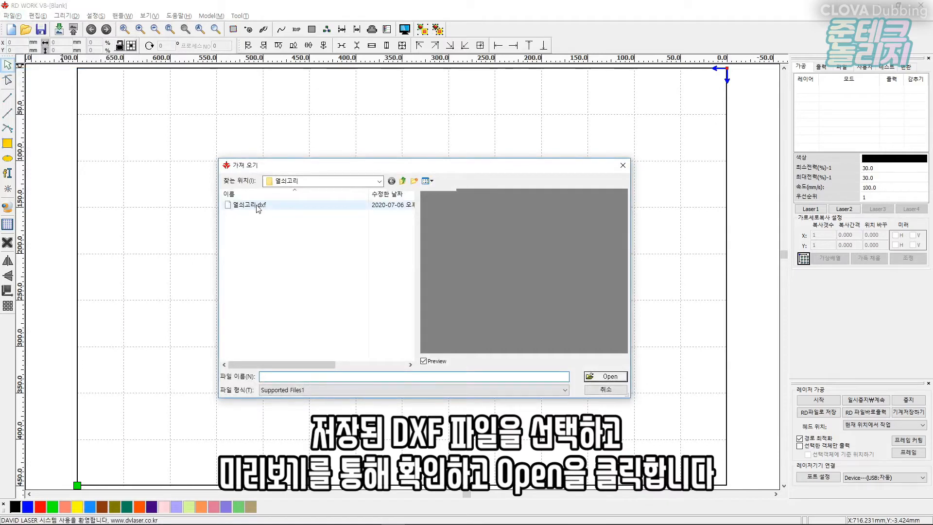
click(257, 205)
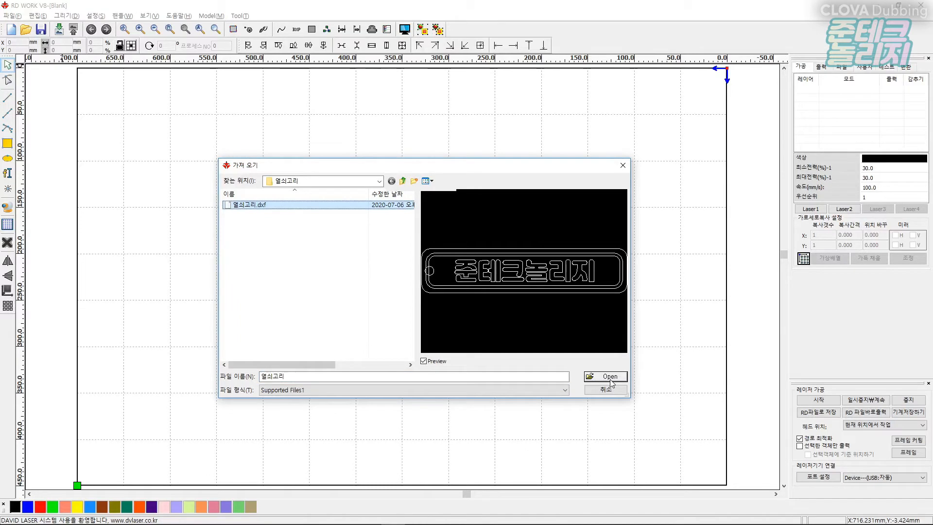
click(610, 377)
click(612, 383)
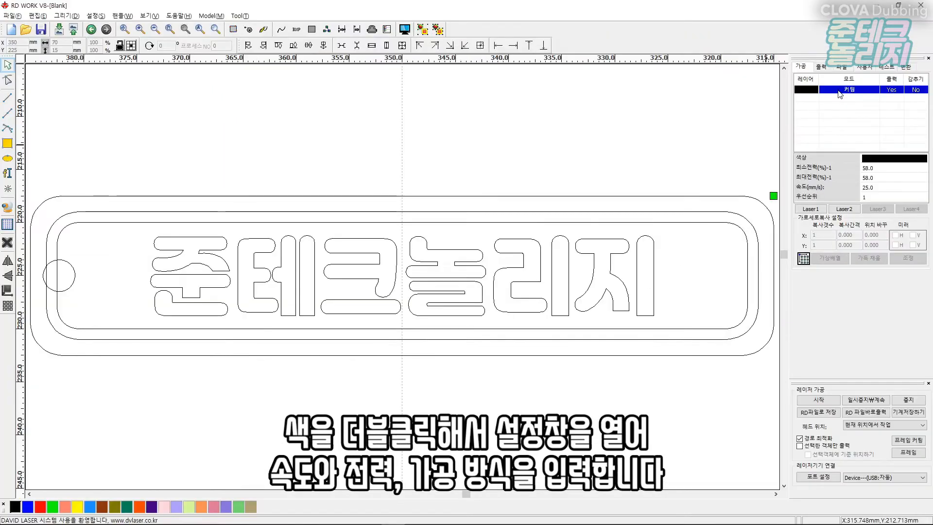
Open the black cutting layer's processing settings to review speed and power, then close them.
double_click(820, 94)
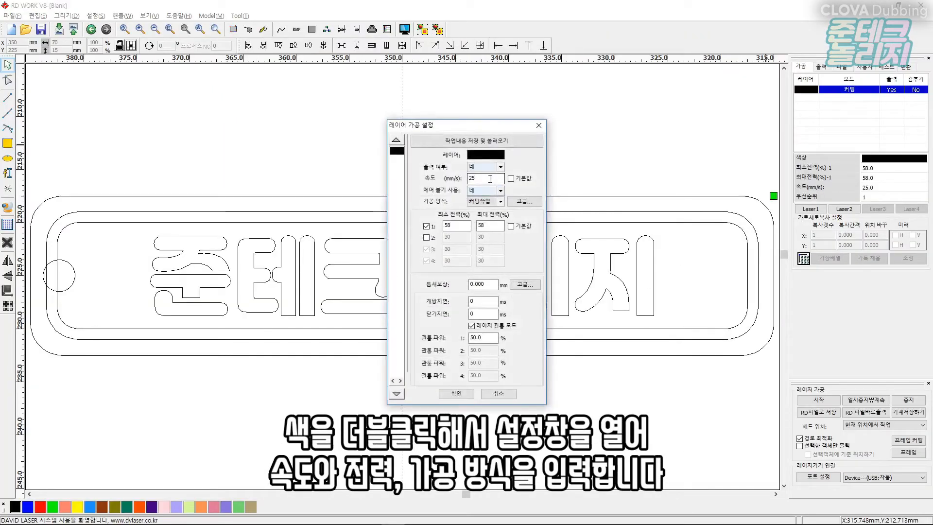
click(497, 202)
click(493, 201)
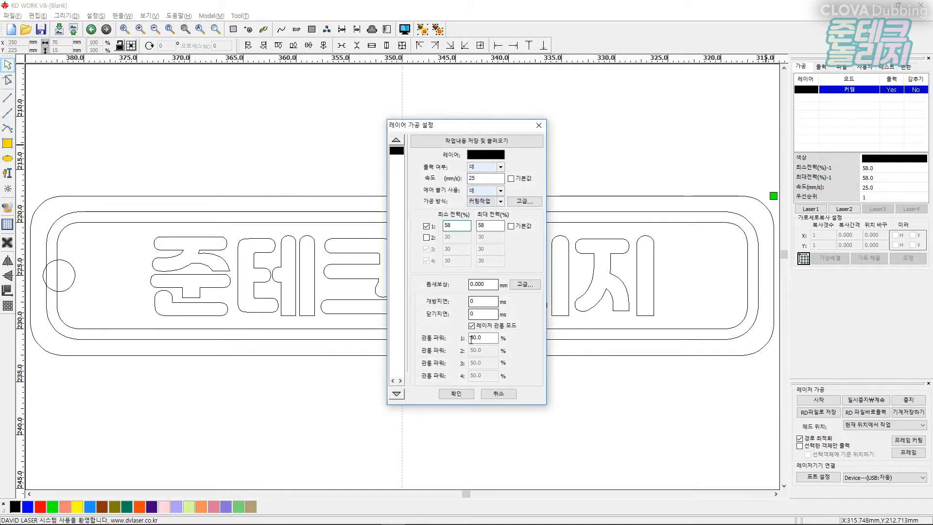
key(Return)
Put the inner rounded rectangle on a blue layer and set its processing to 스캔작업 at speed 350 and power 30.
click(110, 216)
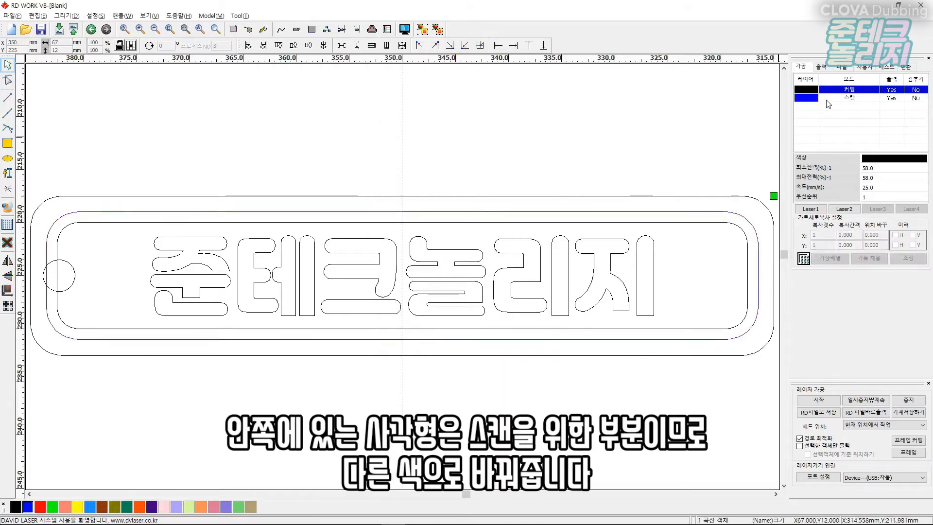
click(827, 99)
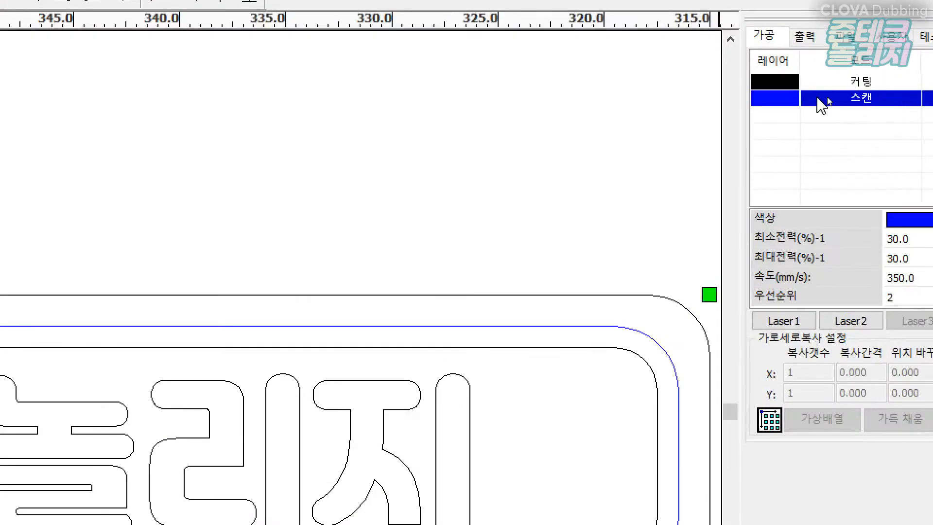
double_click(811, 99)
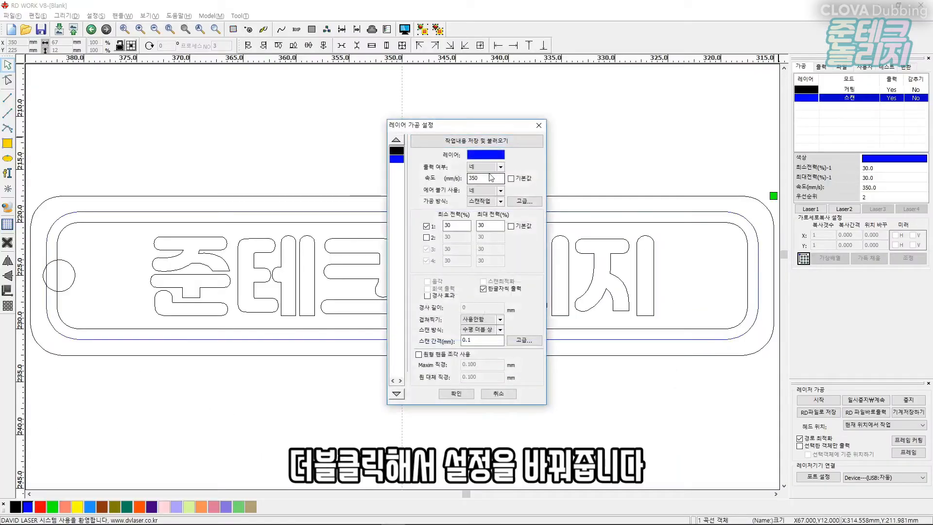
click(483, 201)
click(482, 212)
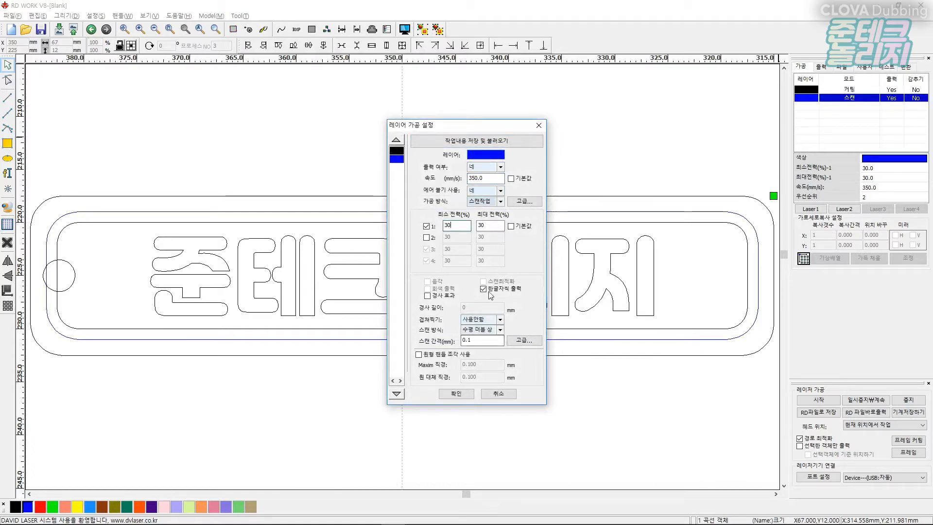
click(456, 393)
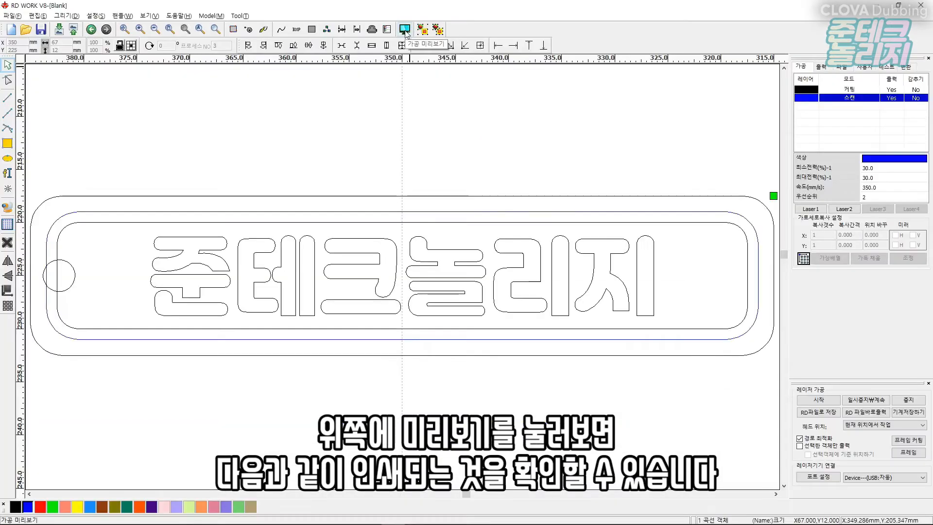
Preview the laser job and close the preview.
click(405, 31)
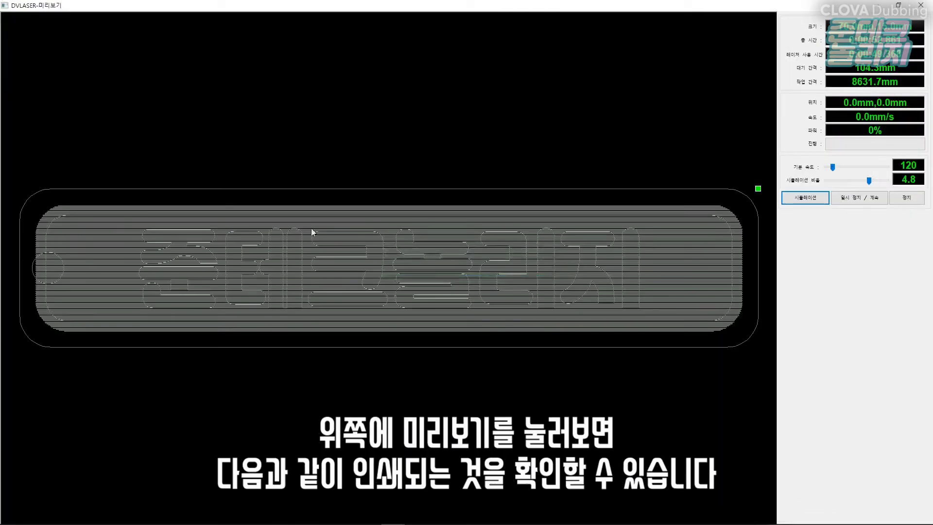
key(Escape)
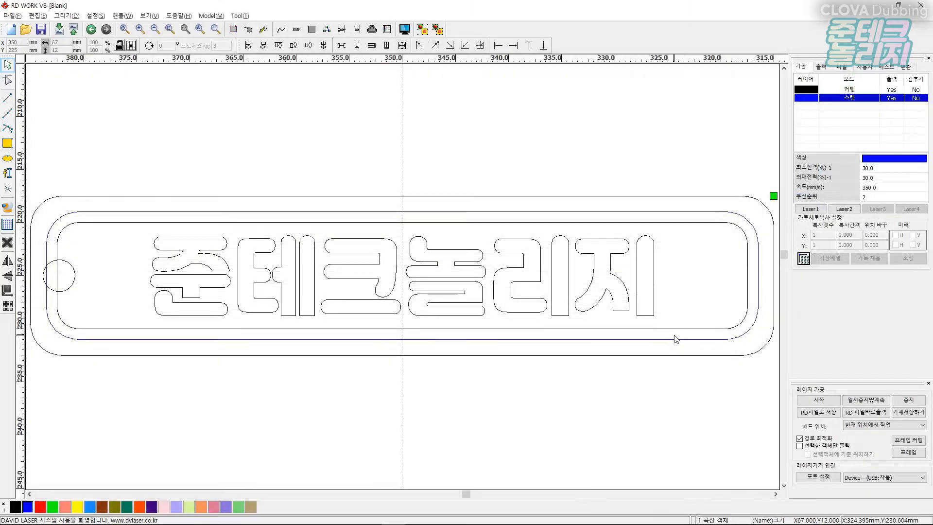
Move the second inner rounded rectangle and all text outlines onto the blue scan layer, then preview.
click(128, 223)
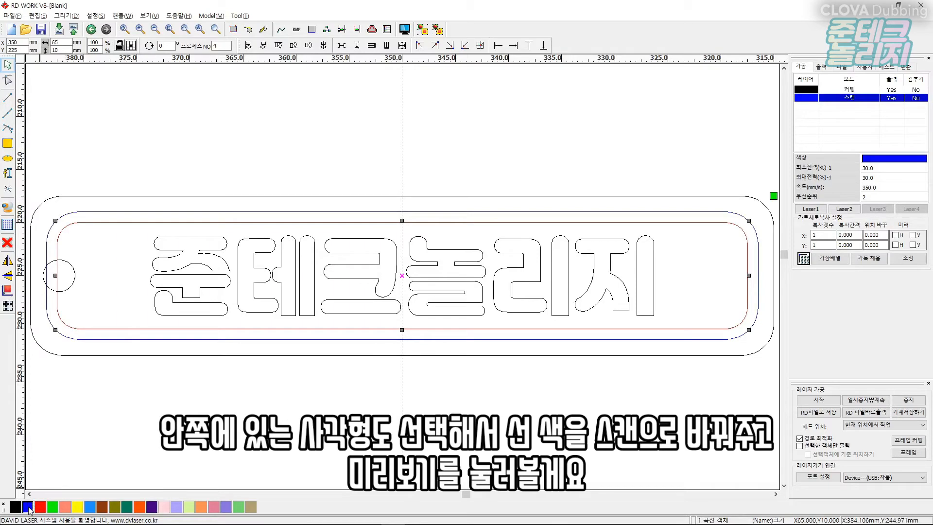
click(404, 30)
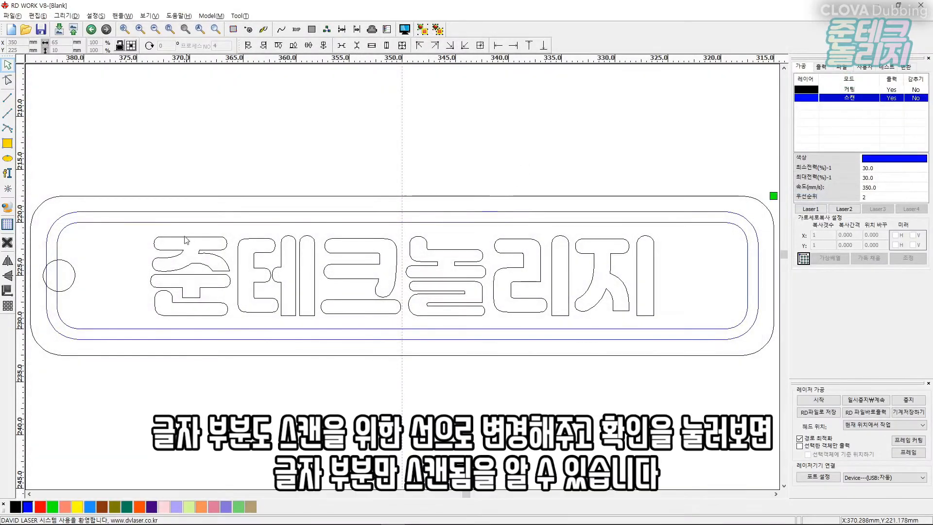
drag(187, 240, 663, 323)
click(27, 508)
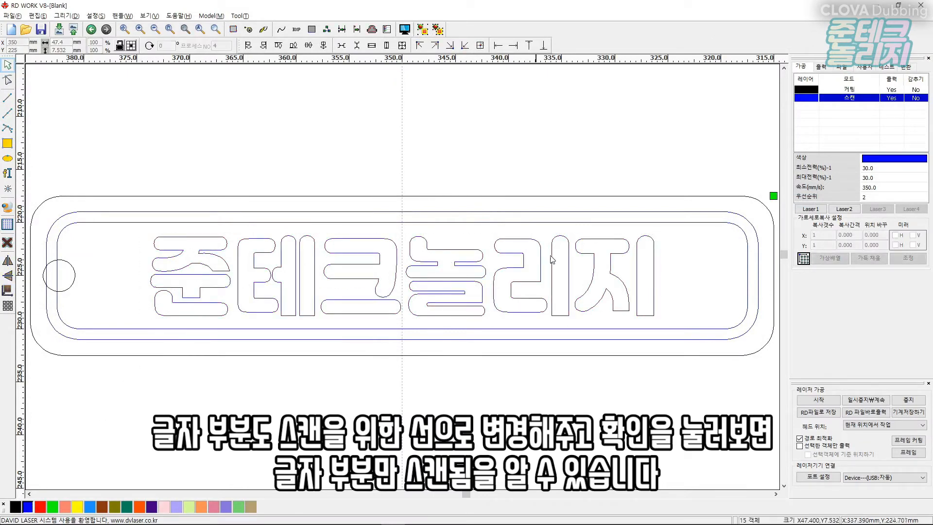
click(403, 33)
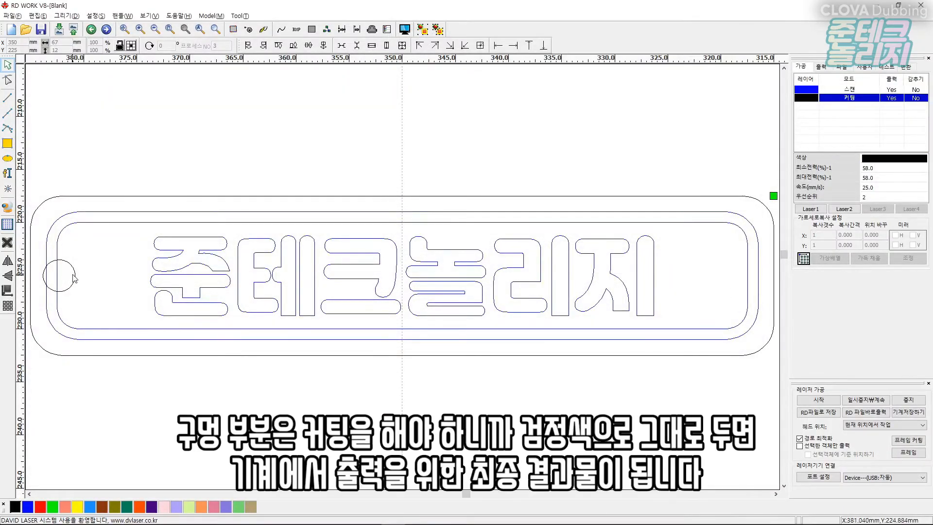
Select the hole circle to check that it stays on the black cutting layer.
click(75, 276)
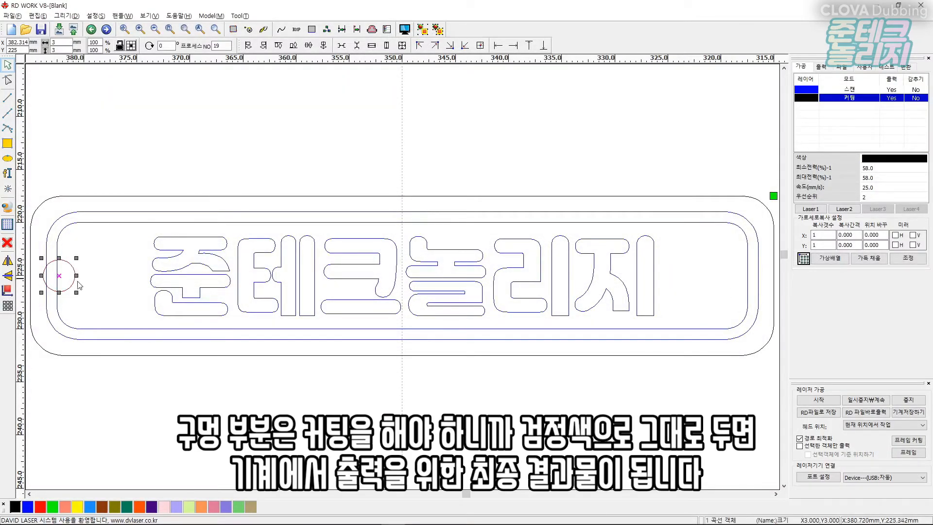
click(171, 403)
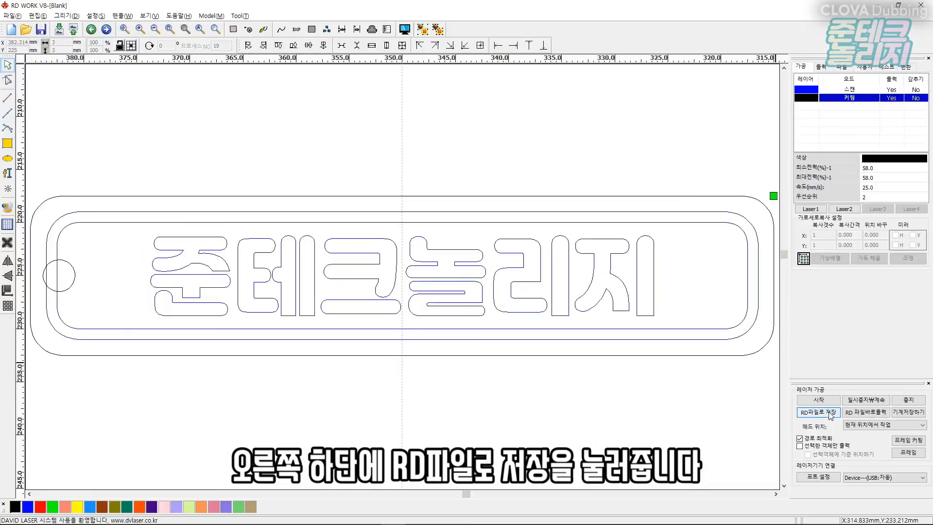
Save the job as an RD file named keyring and acknowledge the save message.
click(830, 413)
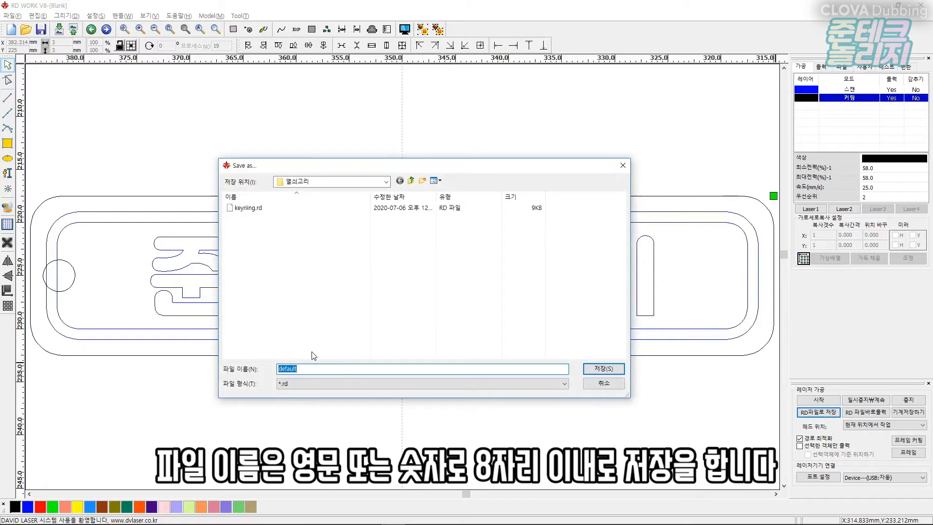
click(283, 209)
click(307, 371)
key(shift+Right)
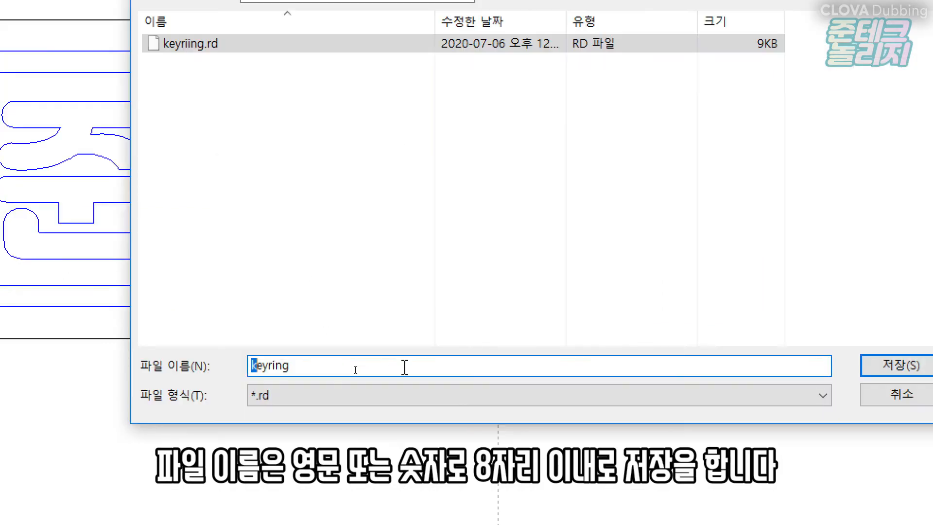
key(shift+Right)
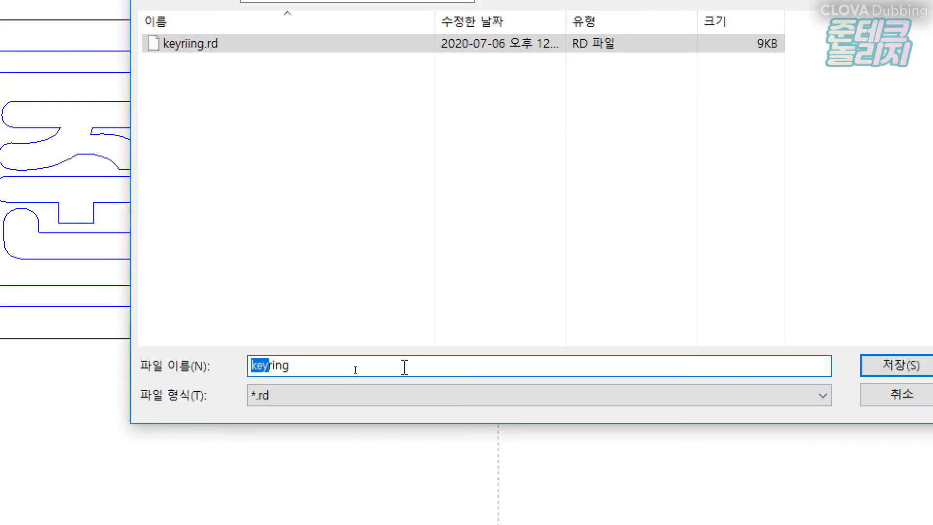
key(Right)
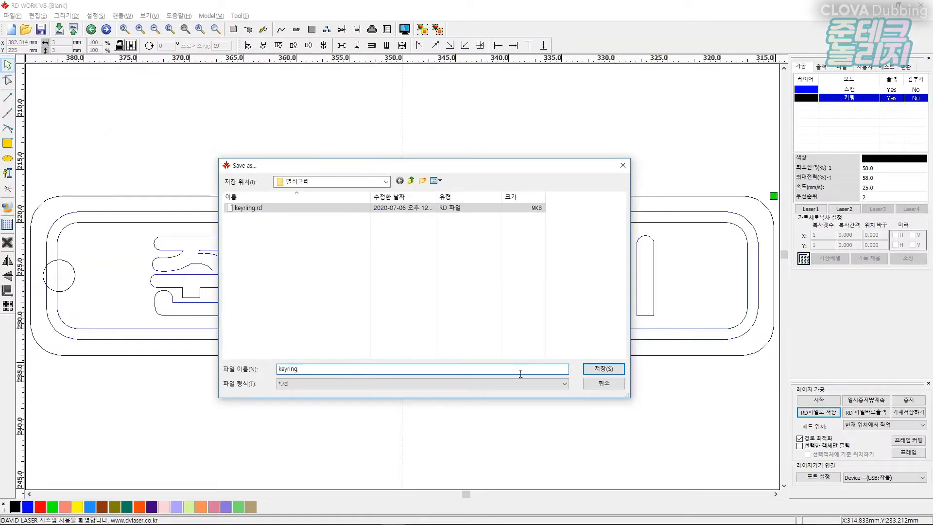
click(599, 372)
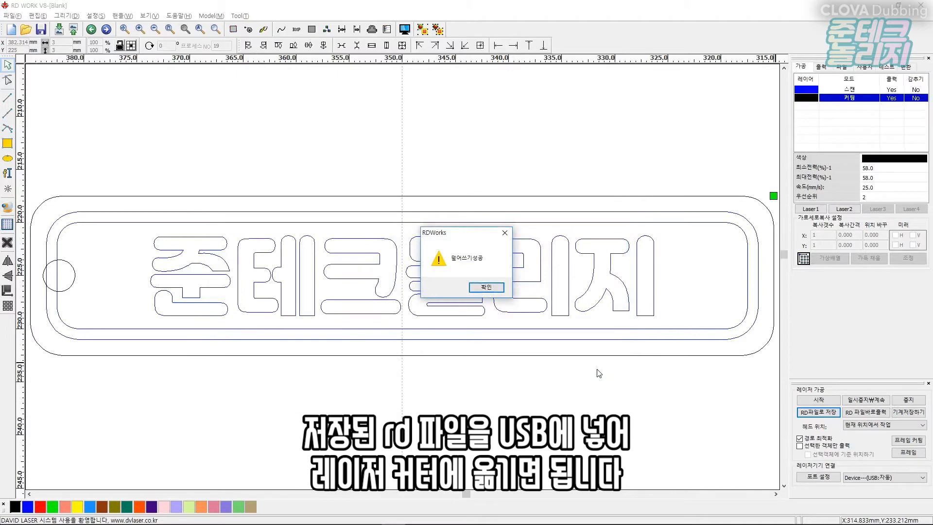
click(486, 287)
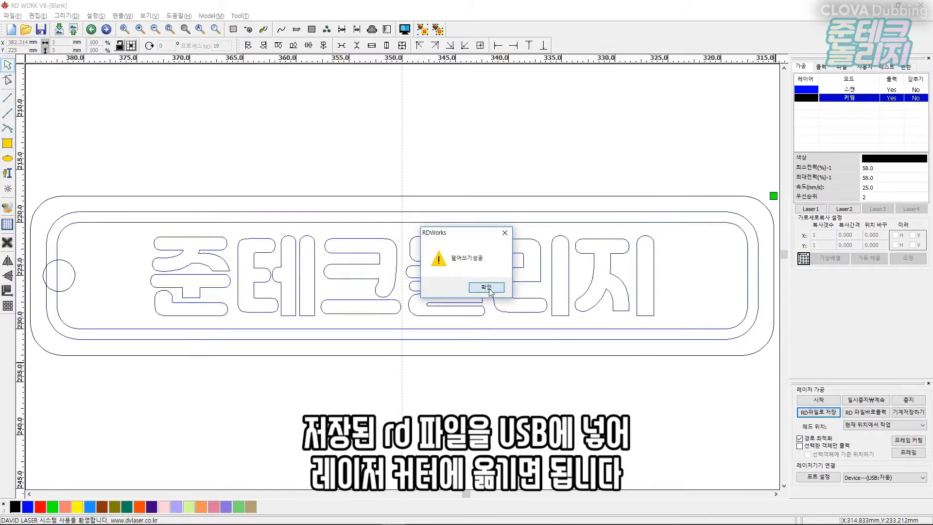